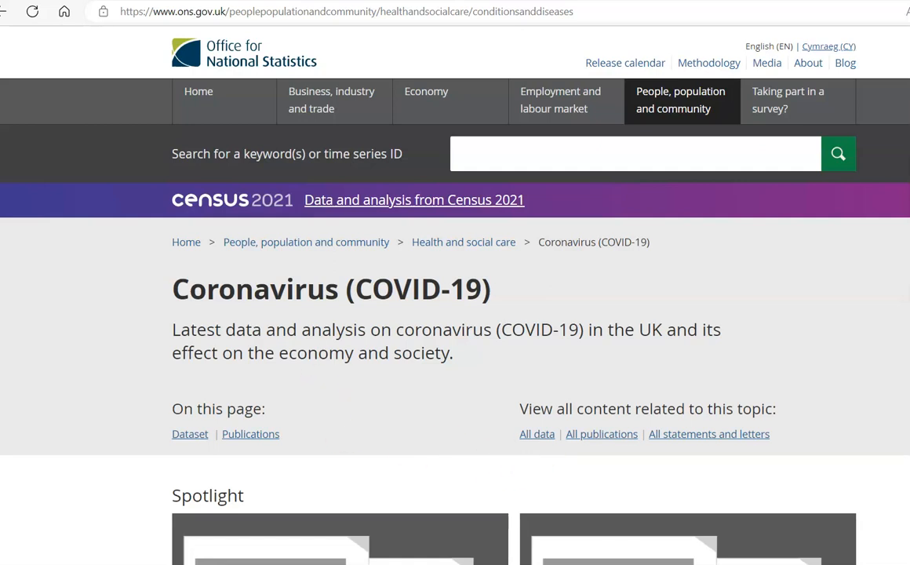
Open the statistical bulletin on deaths registered weekly in England and Wales for the week ending 9 December 2022
scroll(455, 314, "down", 7)
scroll(455, 314, "down", 8)
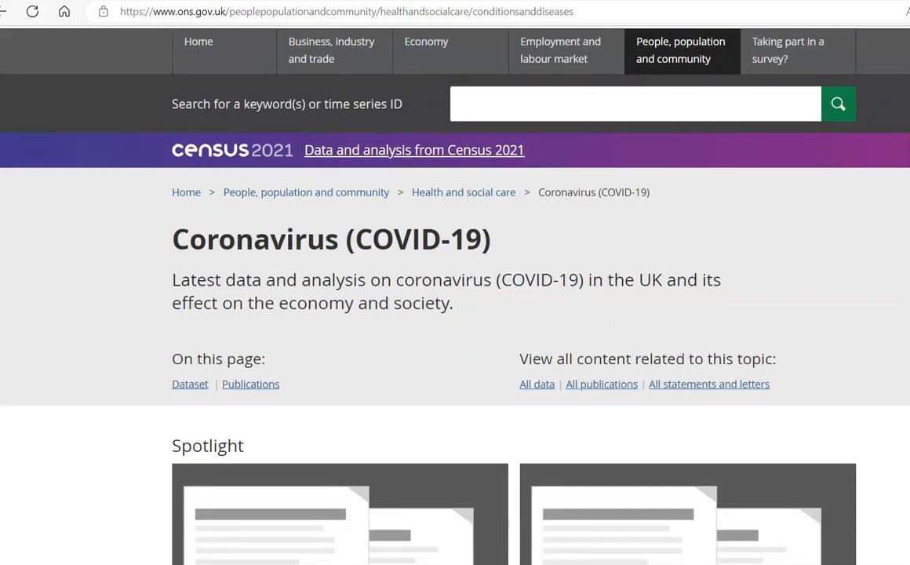
scroll(455, 314, "down", 7)
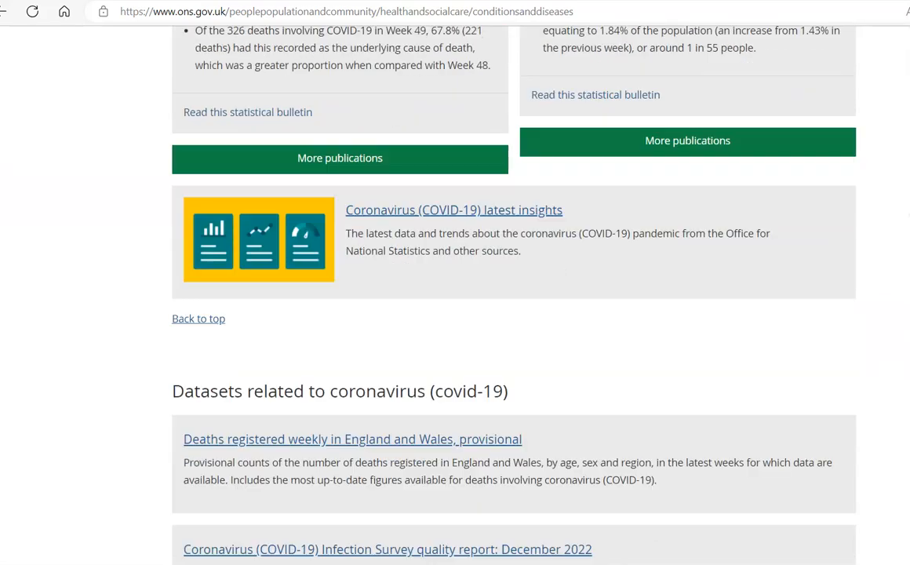
scroll(455, 314, "down", 9)
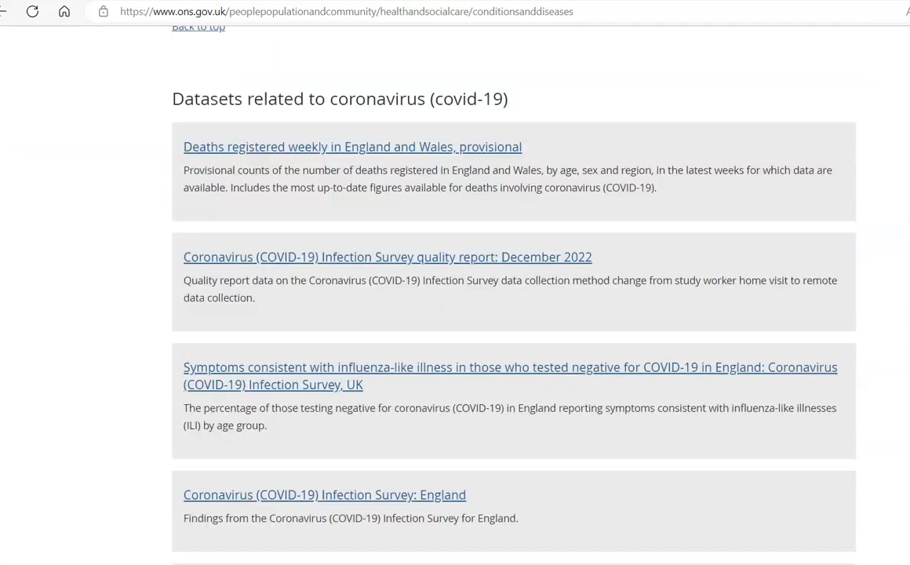
scroll(455, 314, "up", 20)
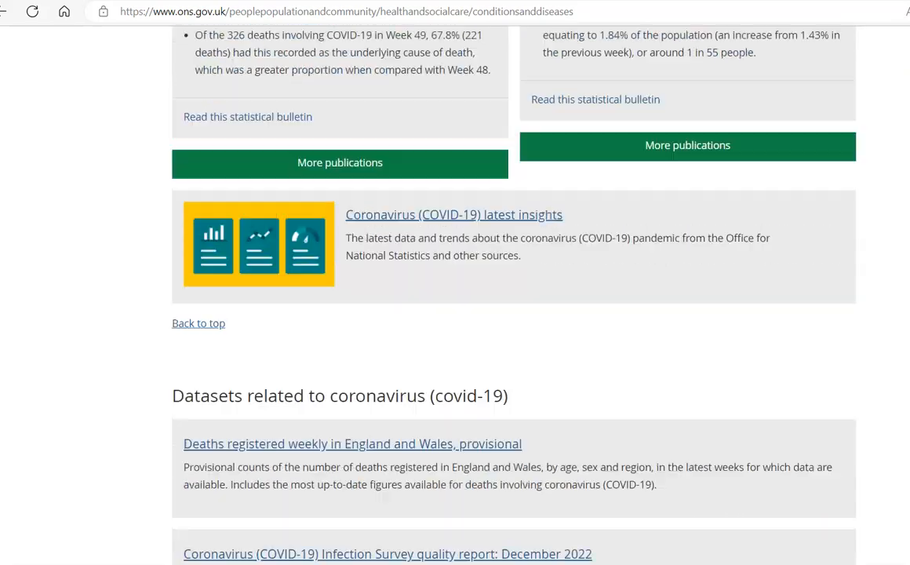
scroll(456, 314, "up", 2)
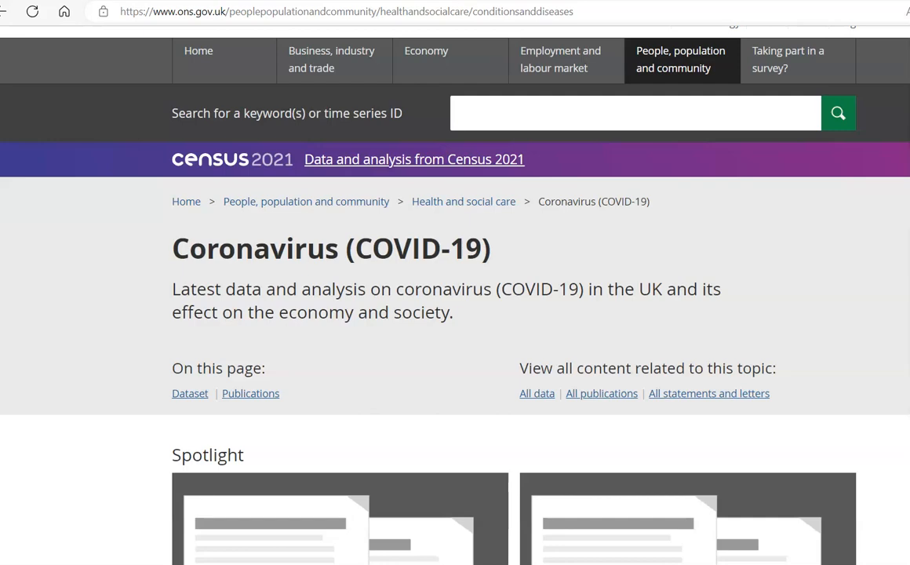
scroll(455, 314, "down", 2)
scroll(455, 314, "down", 4)
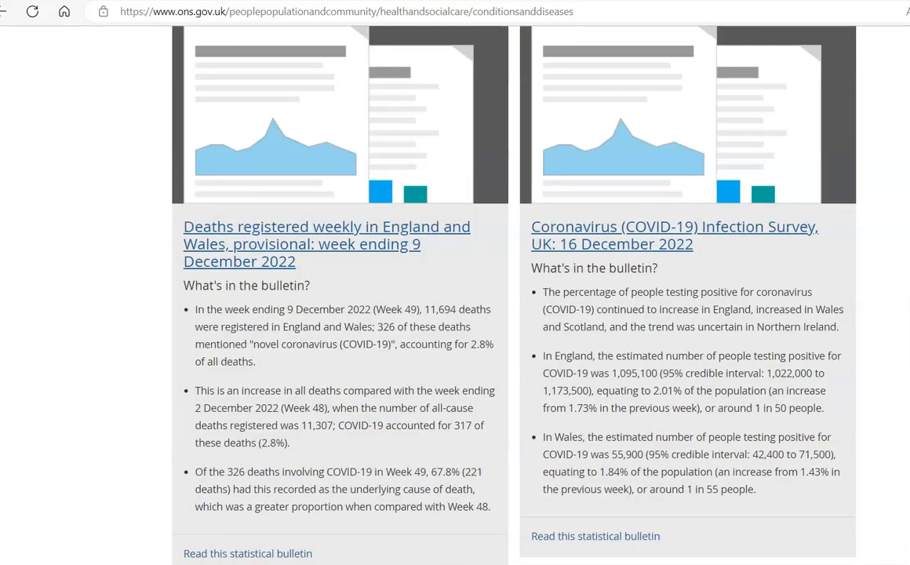
scroll(341, 262, "down", 3)
scroll(342, 262, "up", 3)
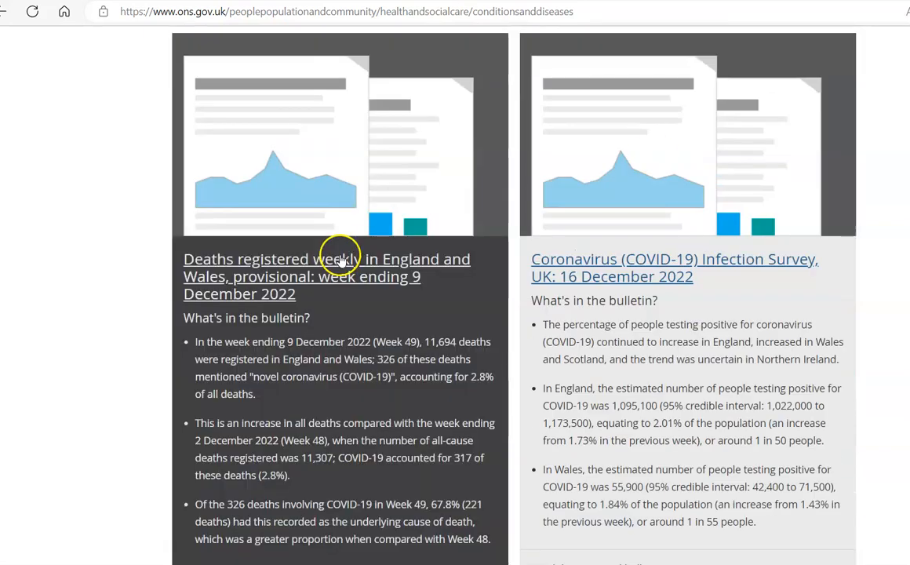
left_click(250, 257)
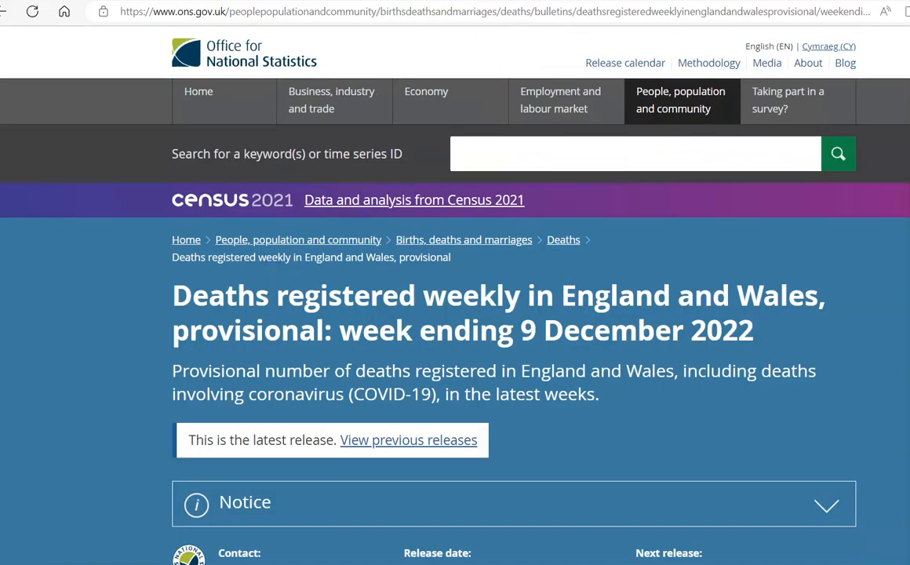
Read the bulletin's main points and Table 1 on deaths registered in England and Wales
scroll(412, 266, "down", 5)
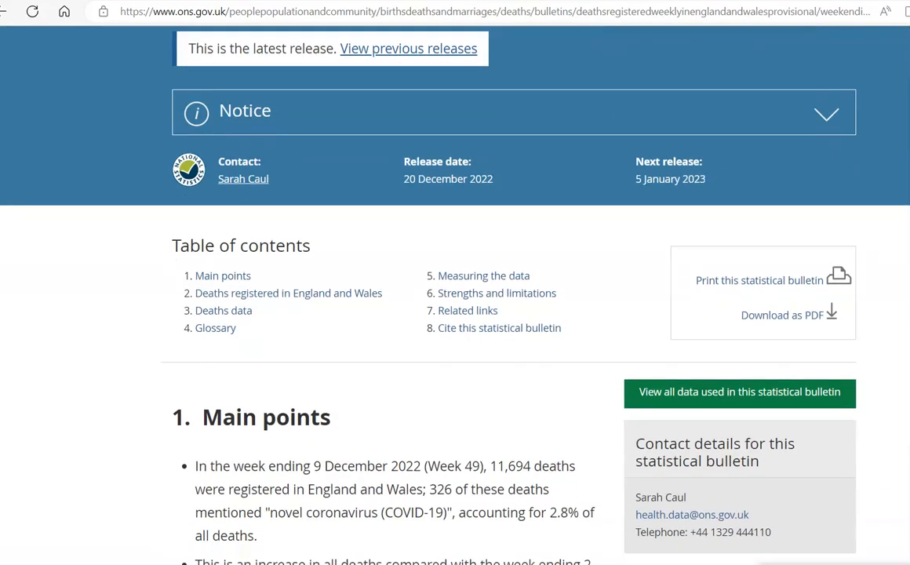
scroll(455, 298, "down", 3)
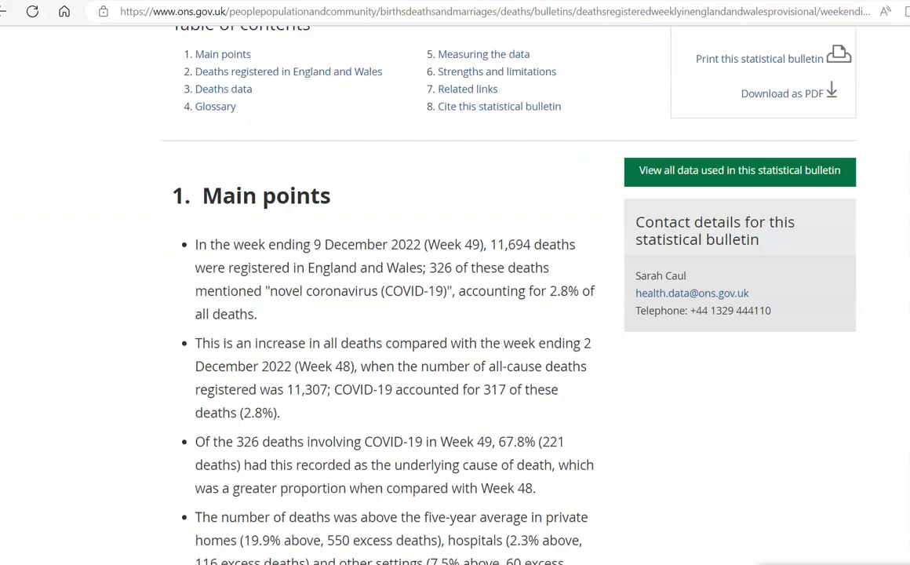
scroll(455, 298, "up", 1)
scroll(456, 298, "down", 2)
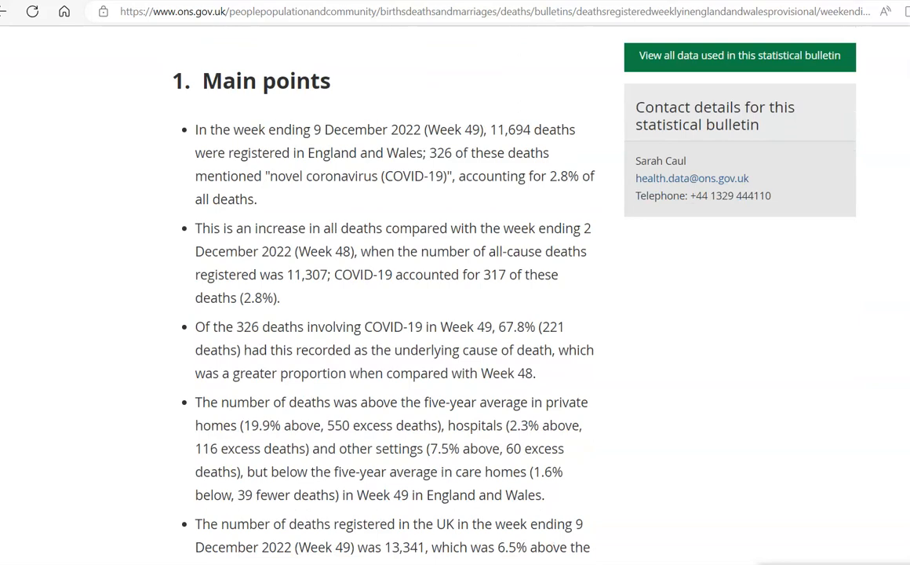
scroll(455, 298, "down", 2)
scroll(455, 298, "down", 1)
scroll(455, 298, "up", 2)
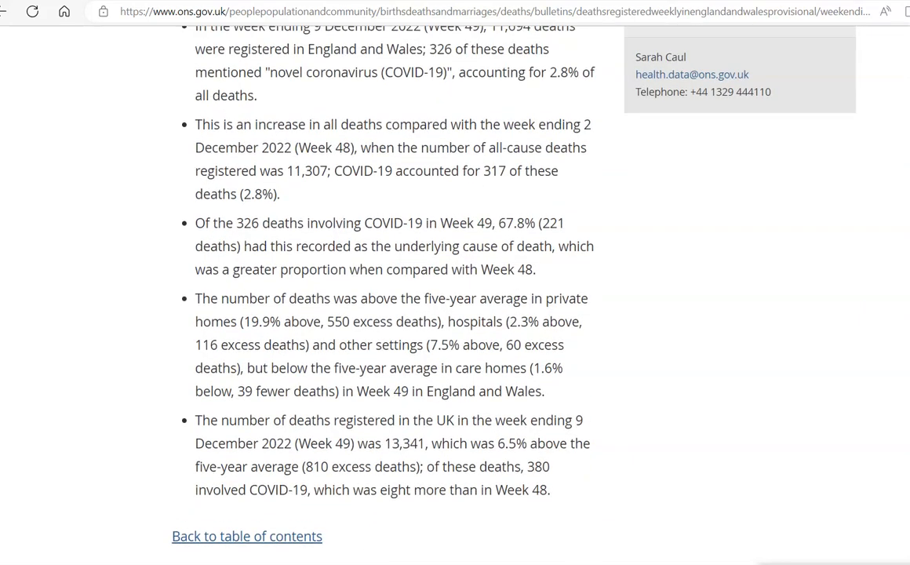
scroll(455, 298, "down", 7)
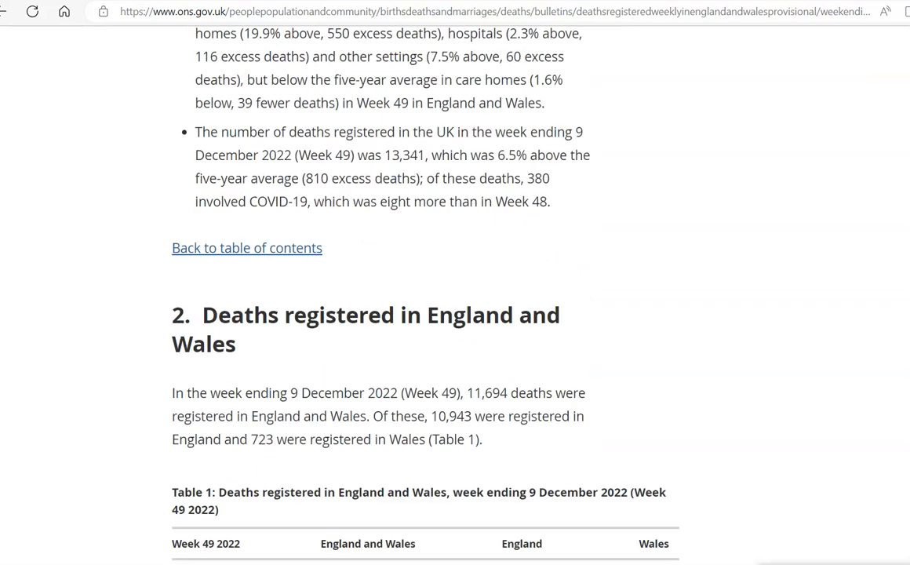
scroll(455, 298, "down", 1)
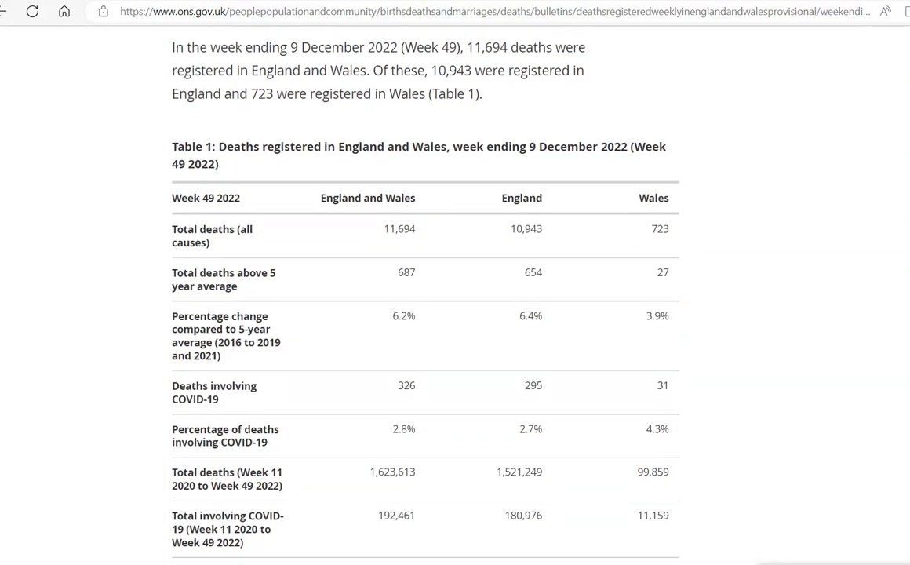
scroll(359, 301, "down", 3)
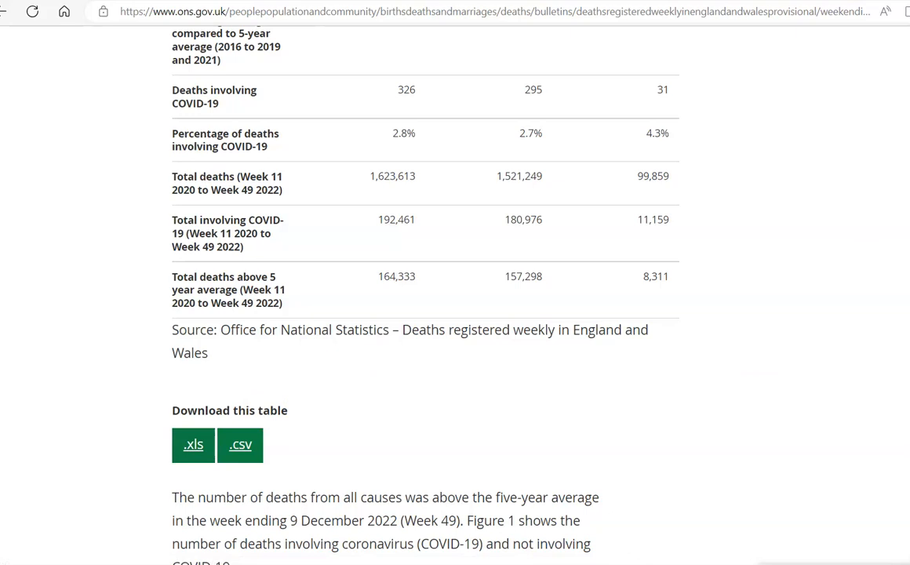
Examine Figure 1 on weekly registered deaths, its notes and the data download offered below it
scroll(424, 314, "down", 7)
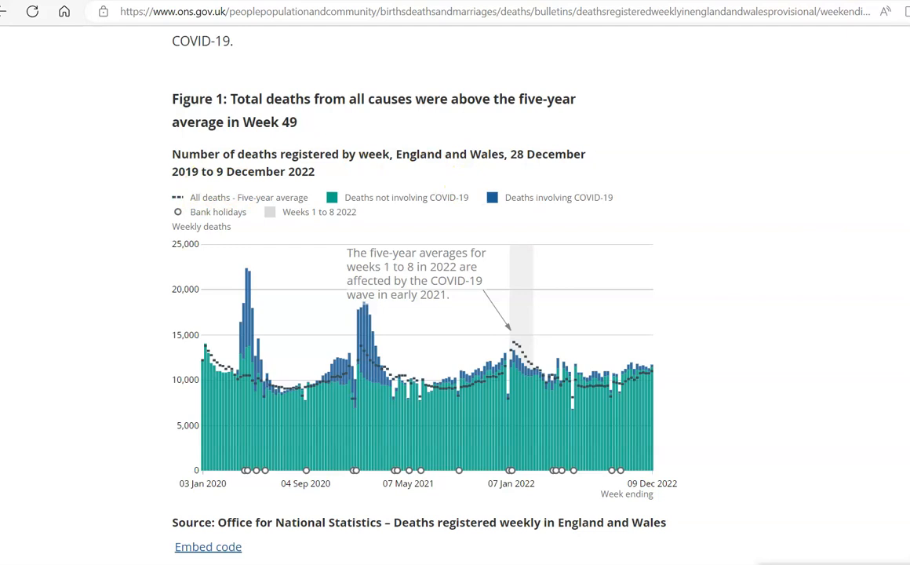
scroll(412, 314, "down", 1)
scroll(412, 314, "up", 1)
scroll(412, 314, "down", 2)
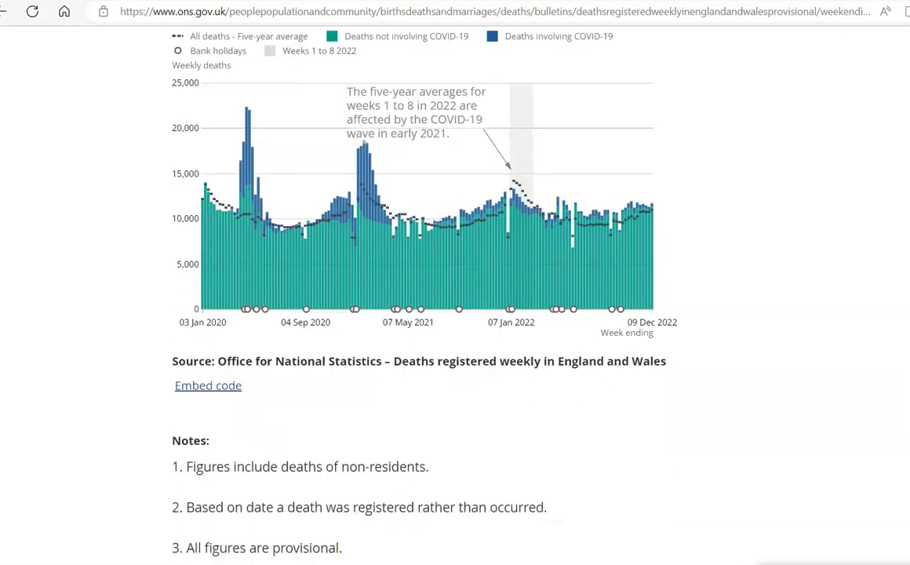
scroll(455, 313, "down", 3)
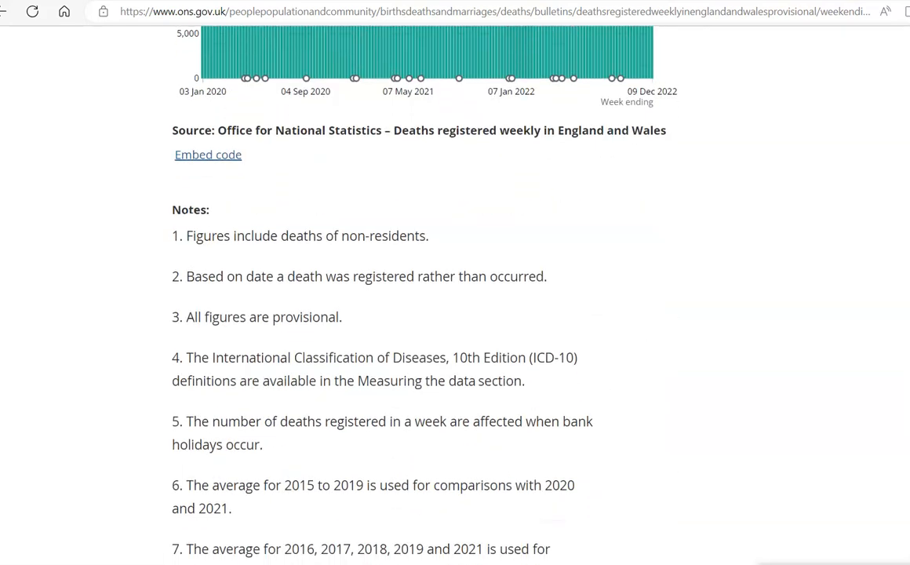
scroll(455, 314, "down", 5)
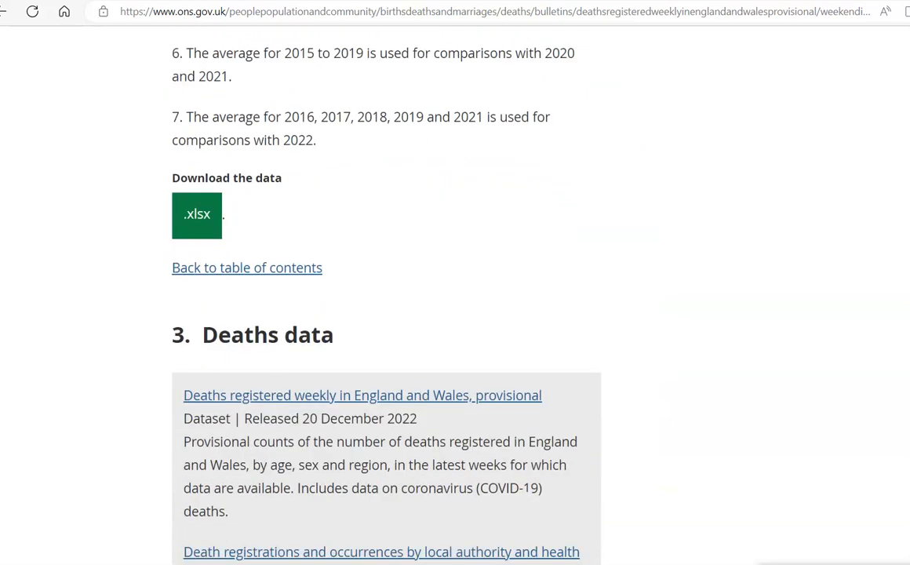
Review the related datasets under Deaths data and the sections on measuring the data and its limitations
scroll(385, 313, "down", 10)
scroll(385, 314, "up", 6)
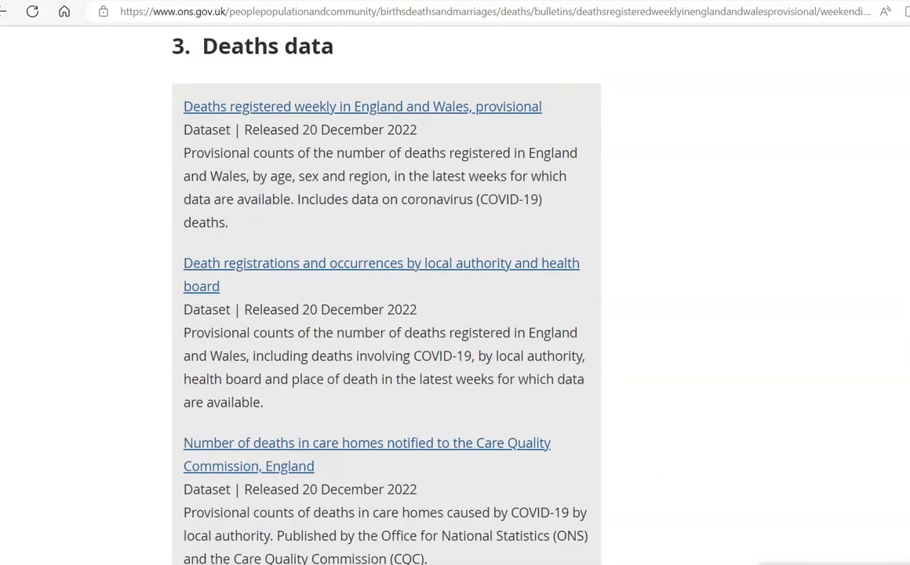
scroll(455, 314, "down", 10)
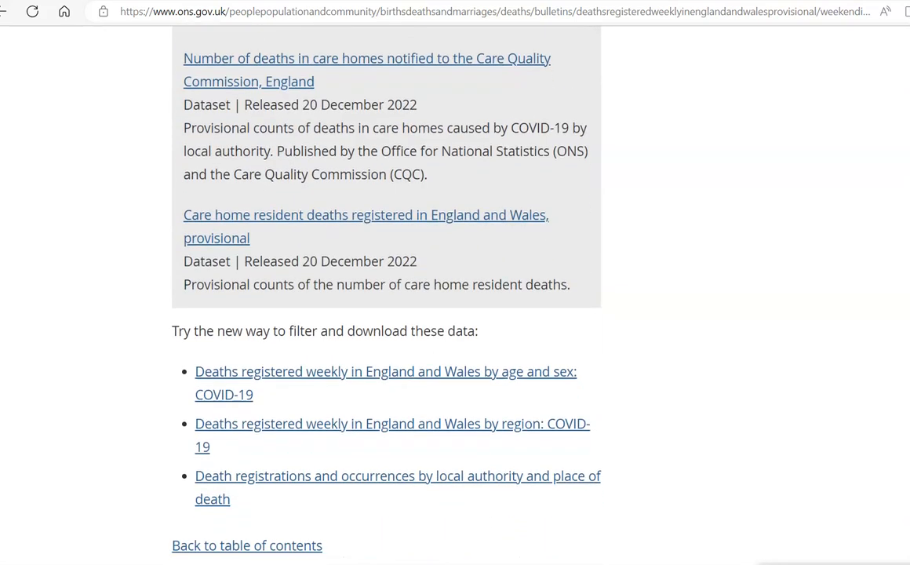
scroll(455, 314, "down", 7)
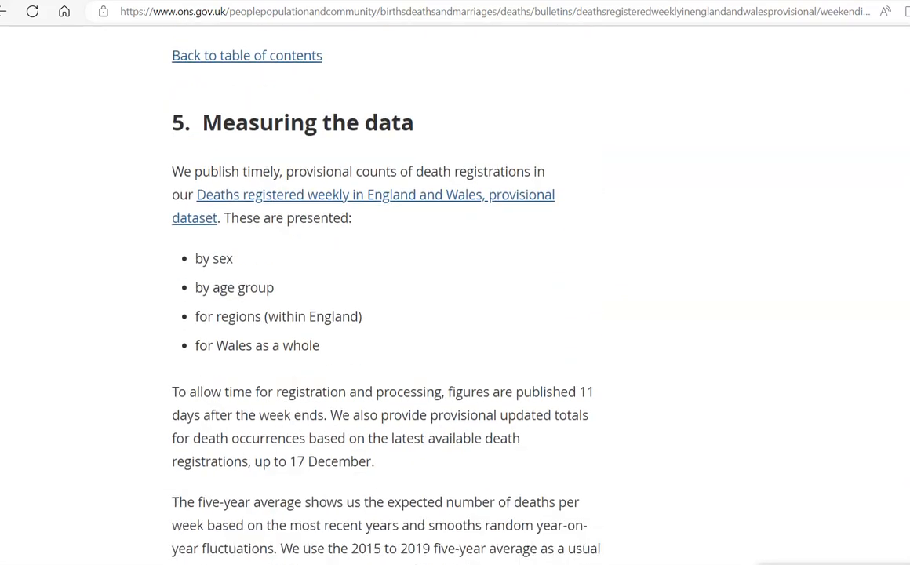
scroll(455, 314, "down", 10)
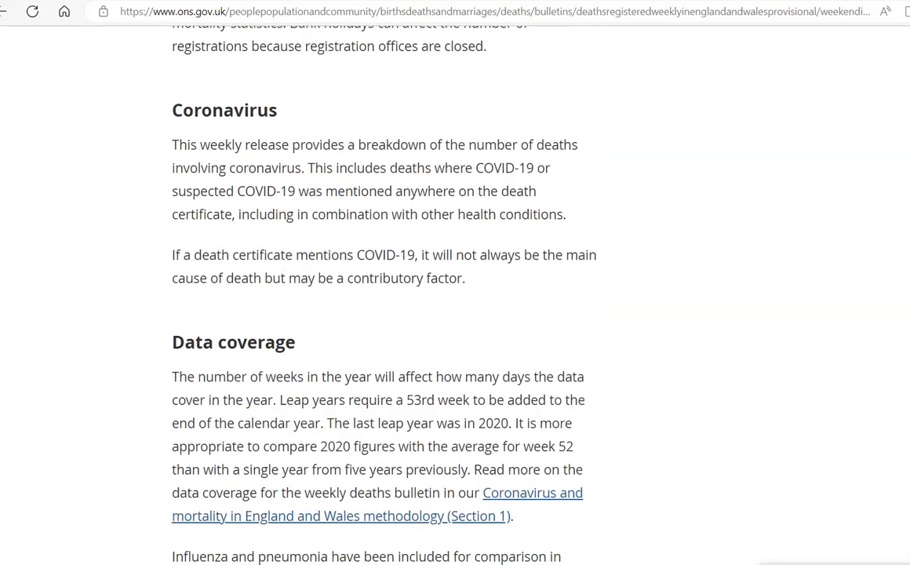
scroll(455, 314, "down", 10)
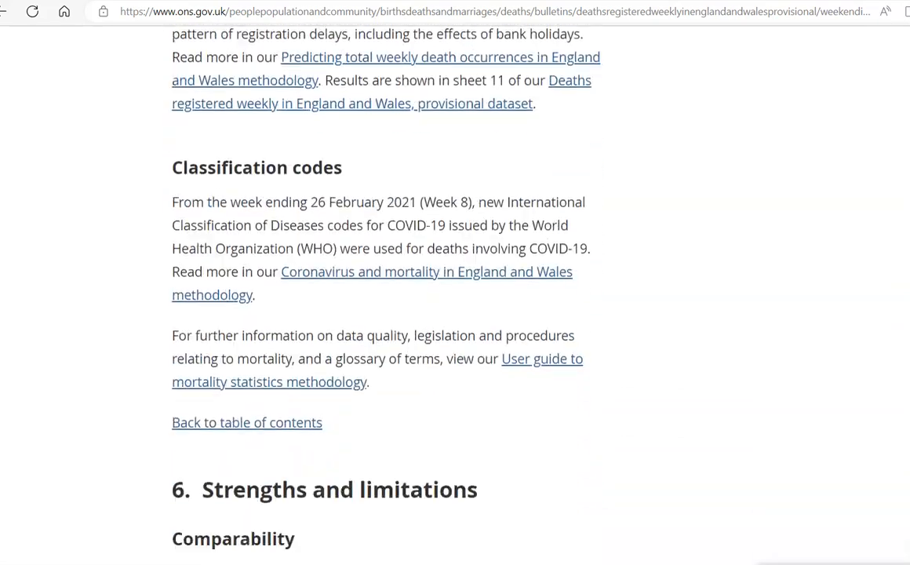
scroll(455, 314, "down", 8)
Download Table 1 in .xls format, open the file in Excel and enable editing
scroll(455, 314, "up", 20)
scroll(455, 313, "up", 15)
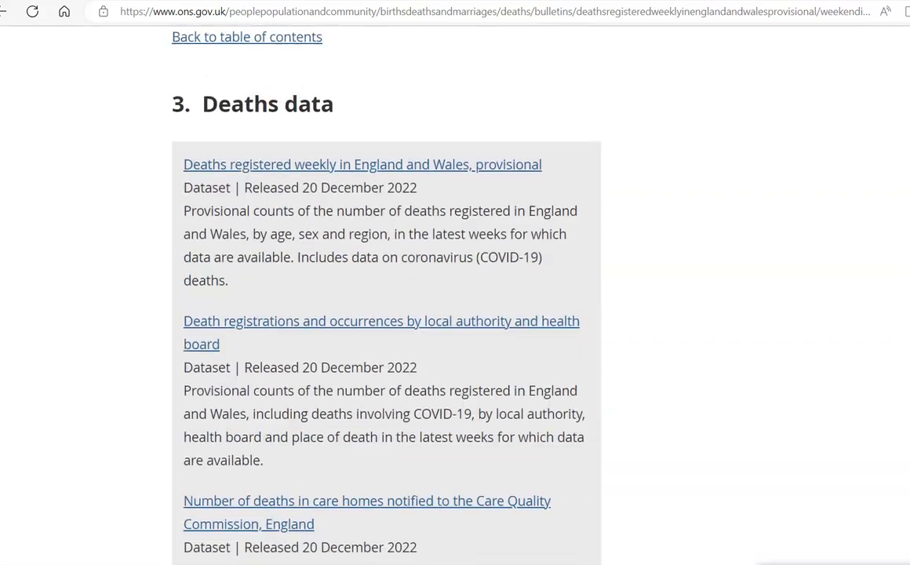
scroll(455, 314, "up", 15)
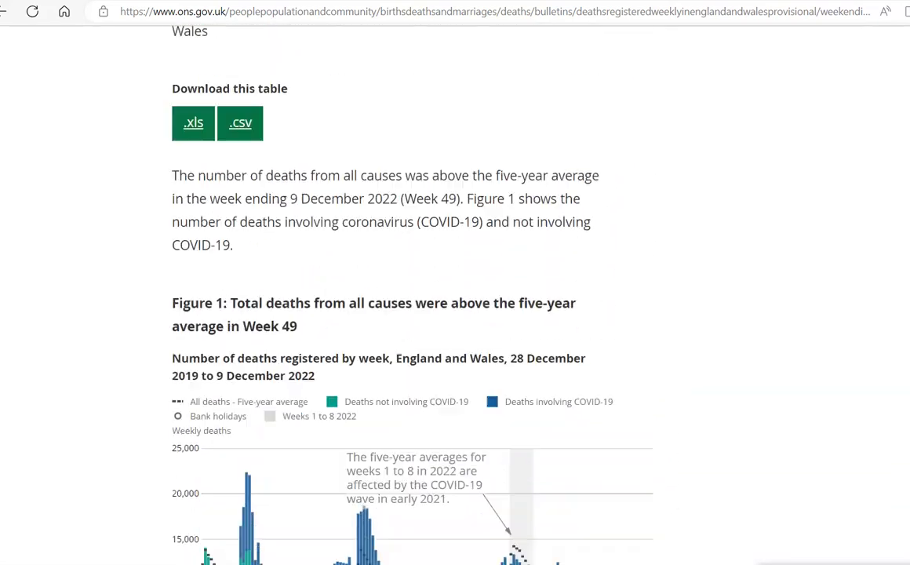
scroll(455, 314, "up", 1)
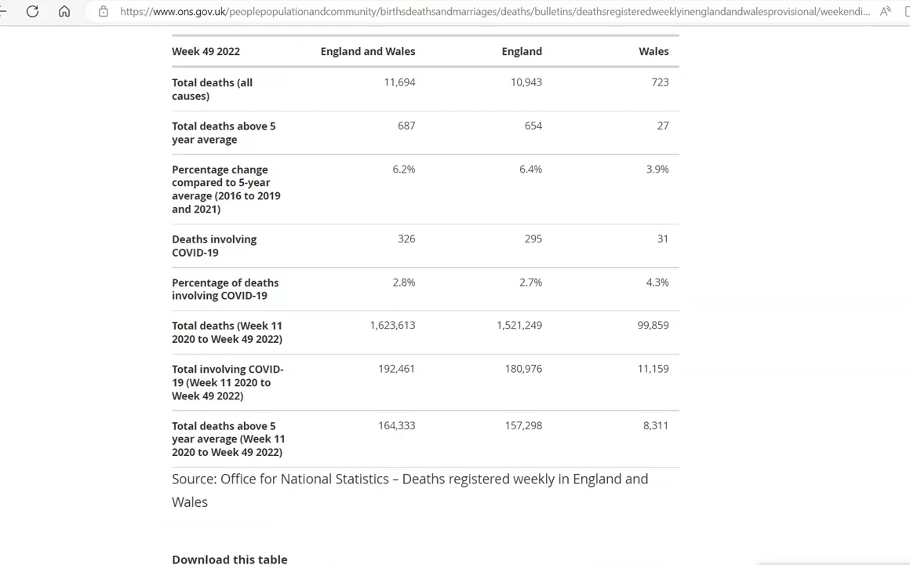
scroll(455, 314, "down", 2)
left_click(189, 493)
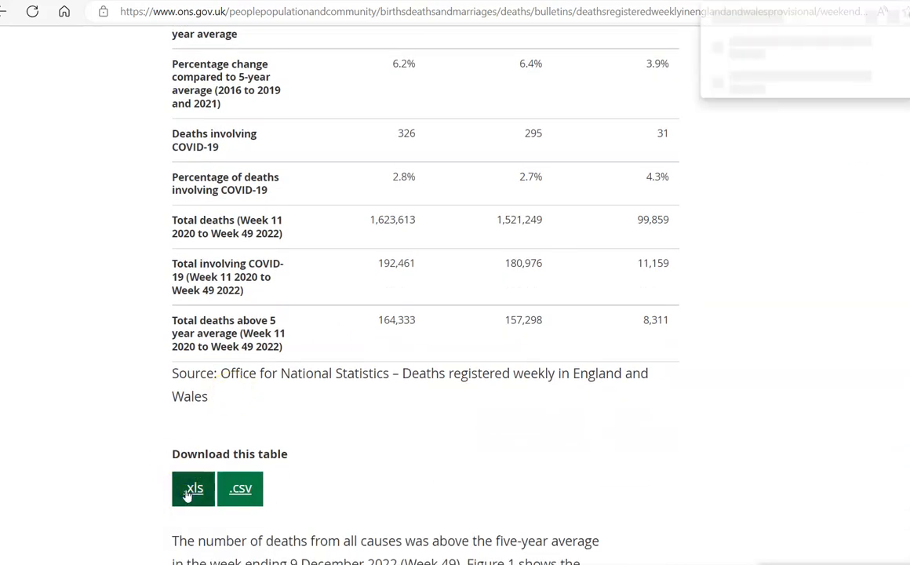
left_click(820, 83)
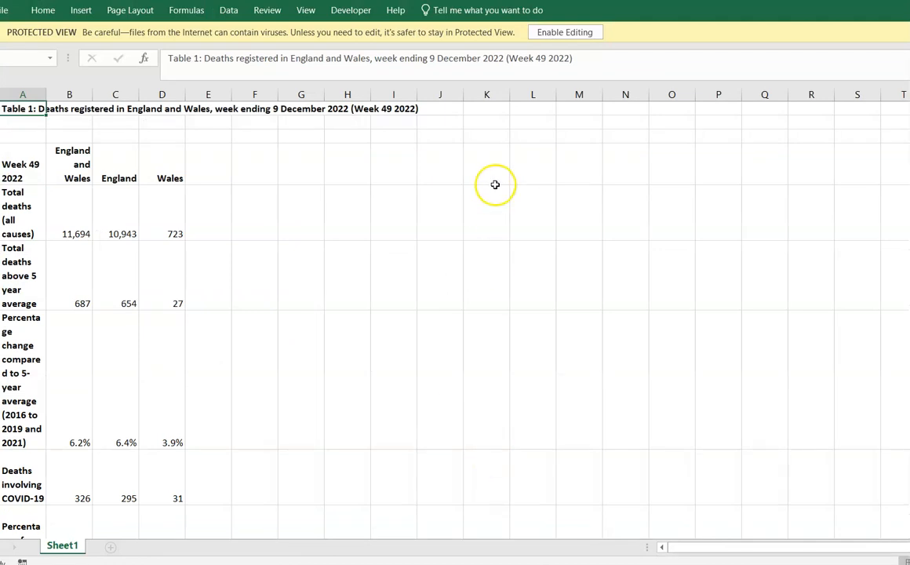
left_click(548, 32)
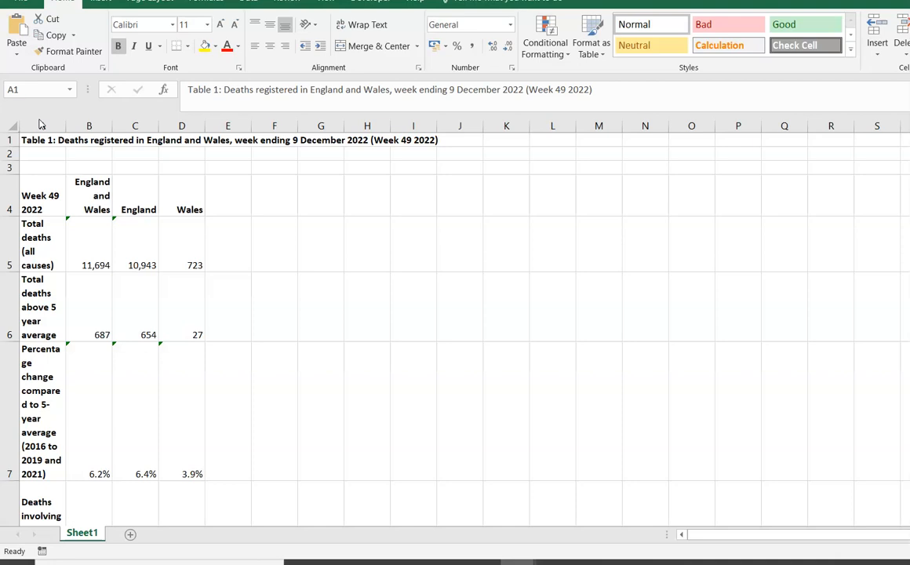
Apply Merge & Center to the "England and Wales" heading in cell B4
left_click(41, 198)
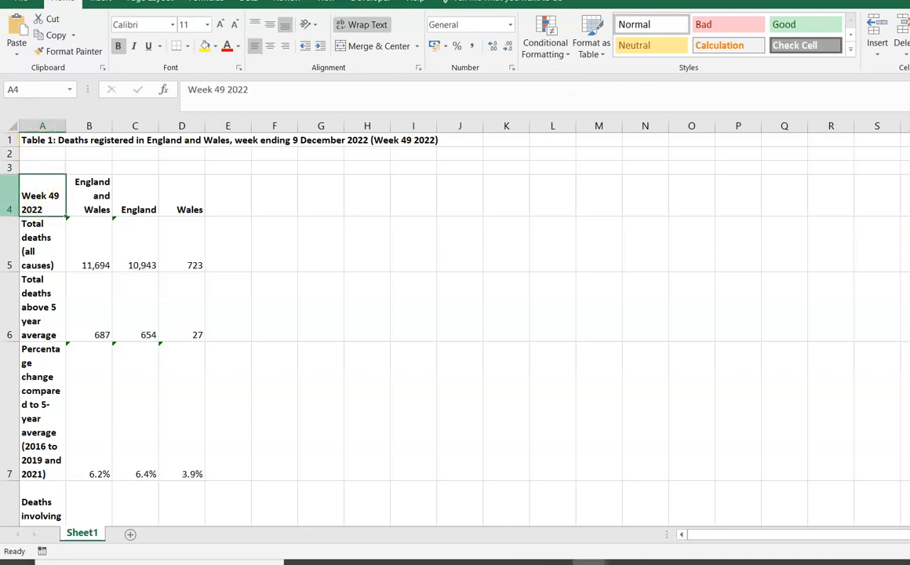
left_click(14, 126)
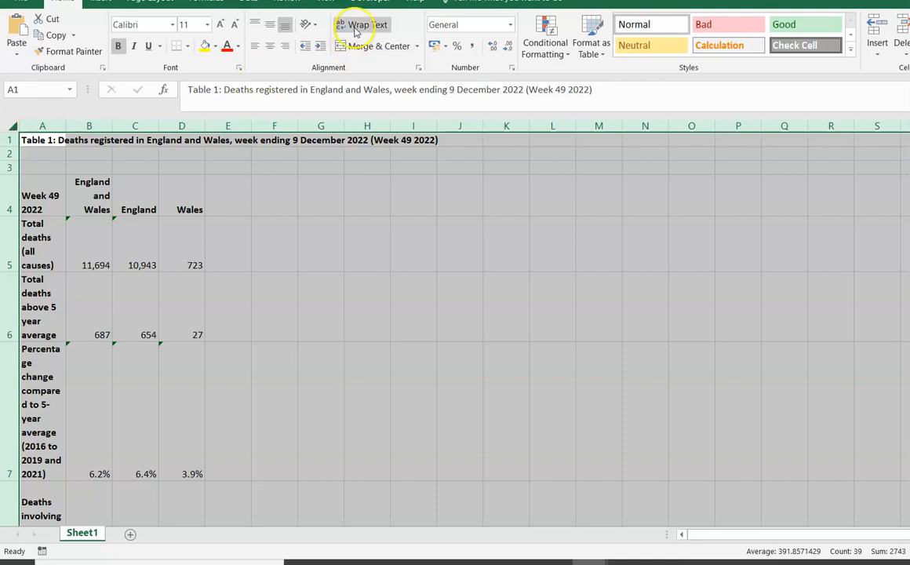
left_click(83, 180)
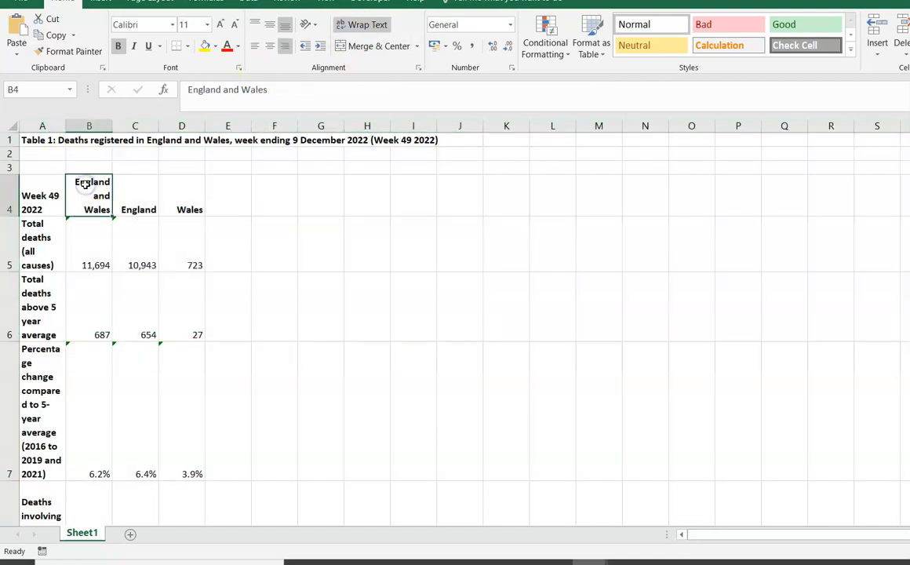
left_click(370, 46)
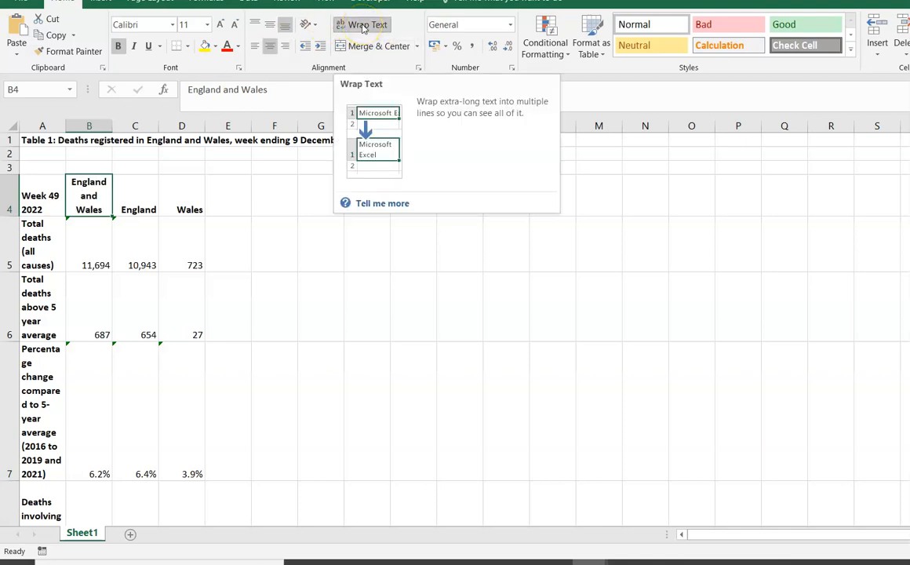
Widen all columns of the sheet equally and give every row the same taller height
left_click(9, 129)
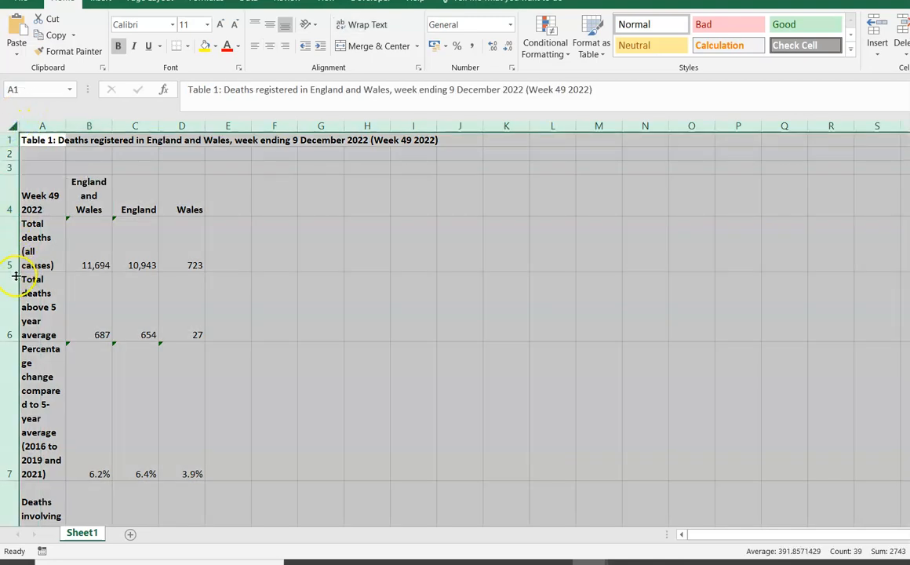
left_click_drag(66, 127, 87, 129)
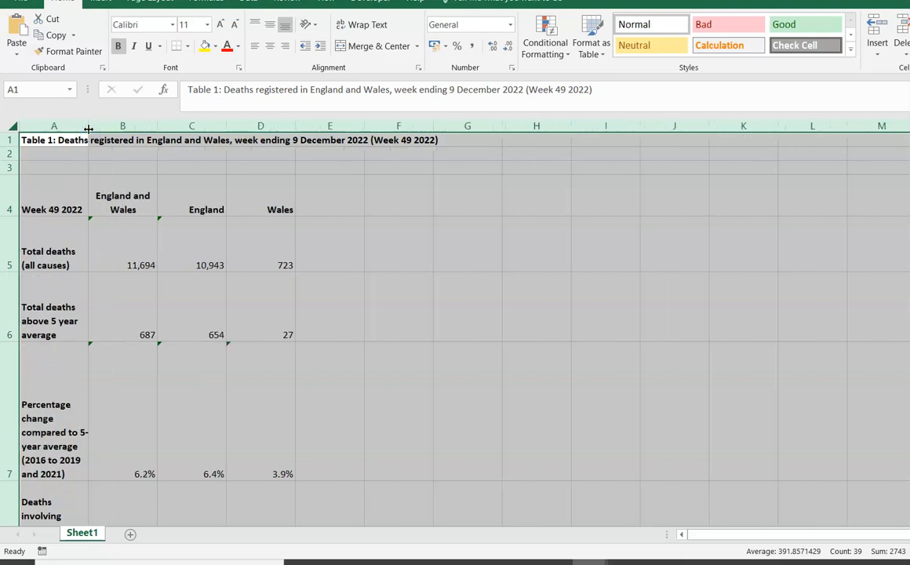
left_click_drag(13, 480, 13, 440)
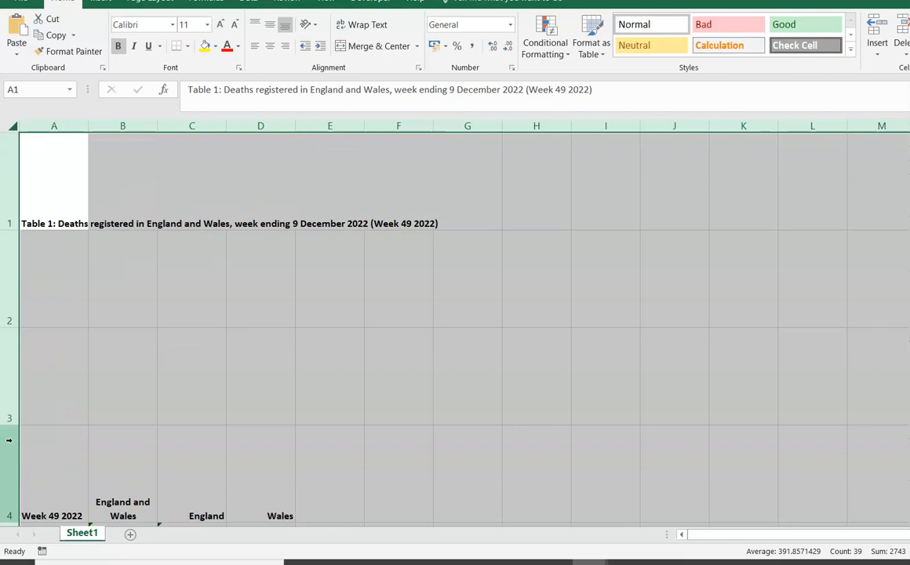
Delete the empty rows 2 and 3 between the table title and the header row
left_click_drag(12, 253, 14, 382)
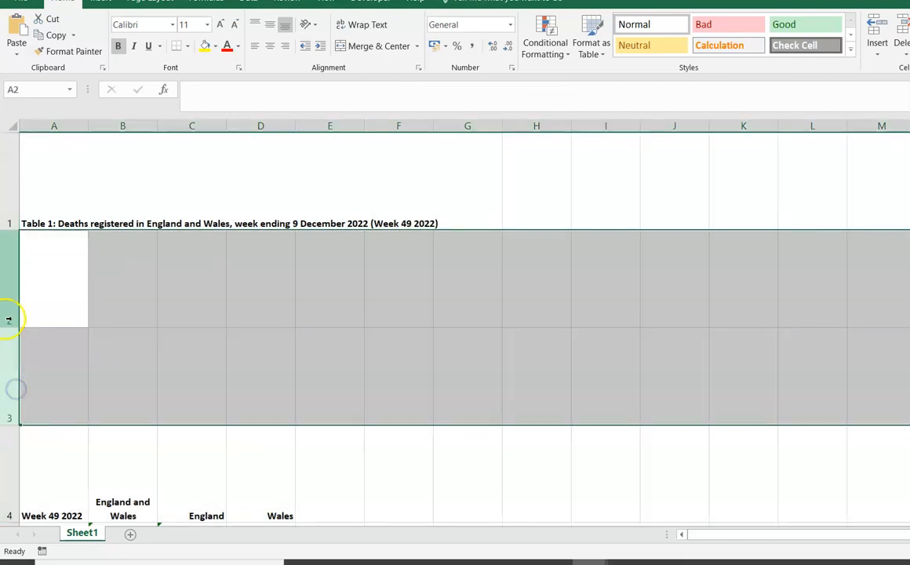
right_click(9, 304)
left_click(47, 422)
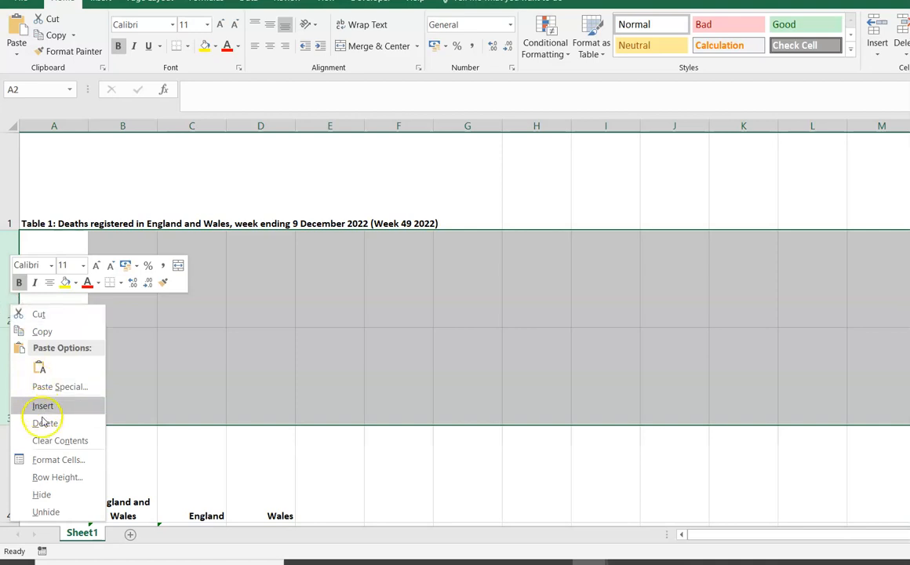
left_click(75, 297)
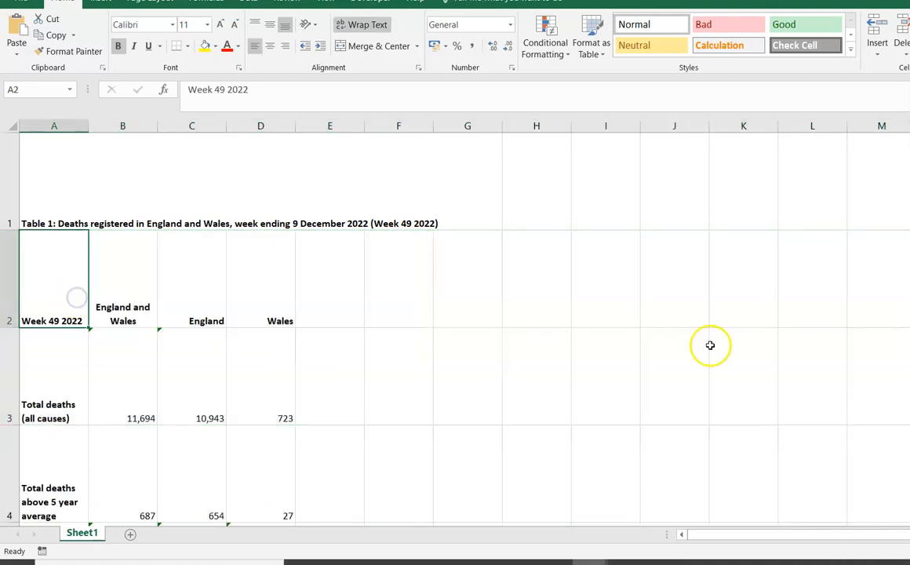
Increase the height of all rows in the sheet slightly and evenly so the wrapped labels have more room
scroll(455, 325, "down", 4)
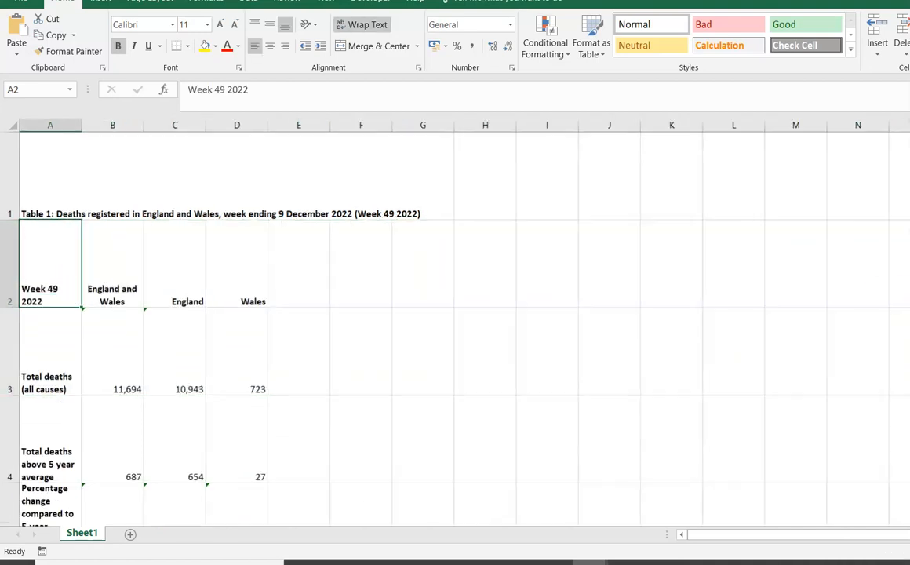
scroll(304, 425, "down", 2)
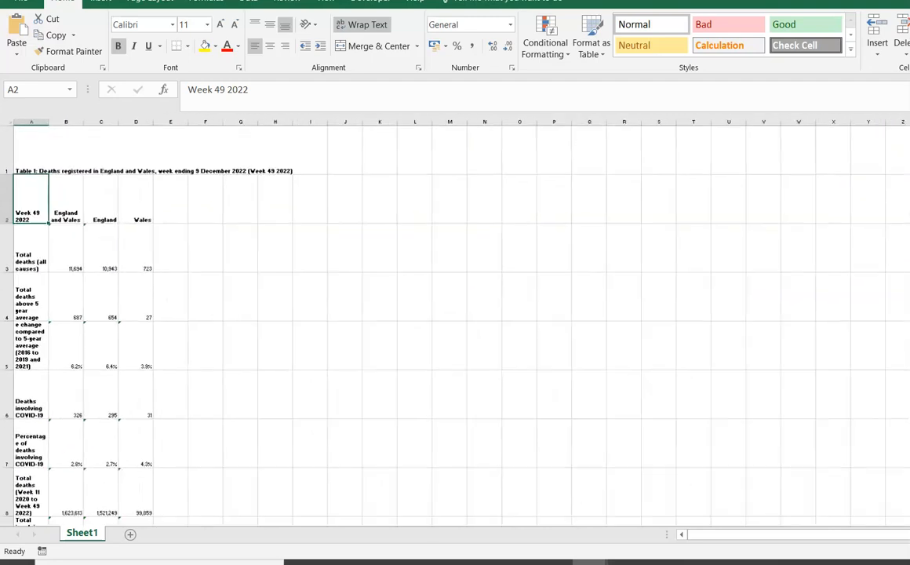
left_click(6, 122)
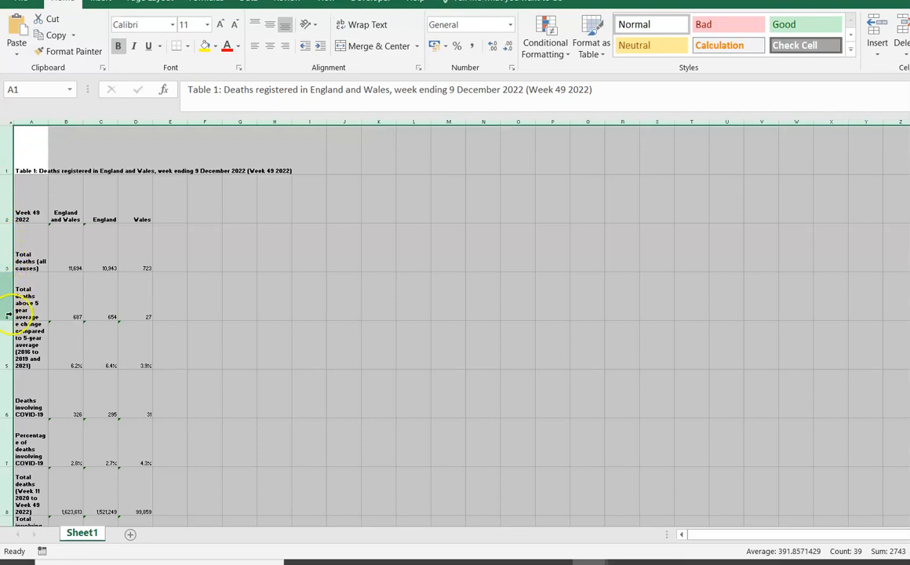
left_click_drag(11, 324, 7, 311)
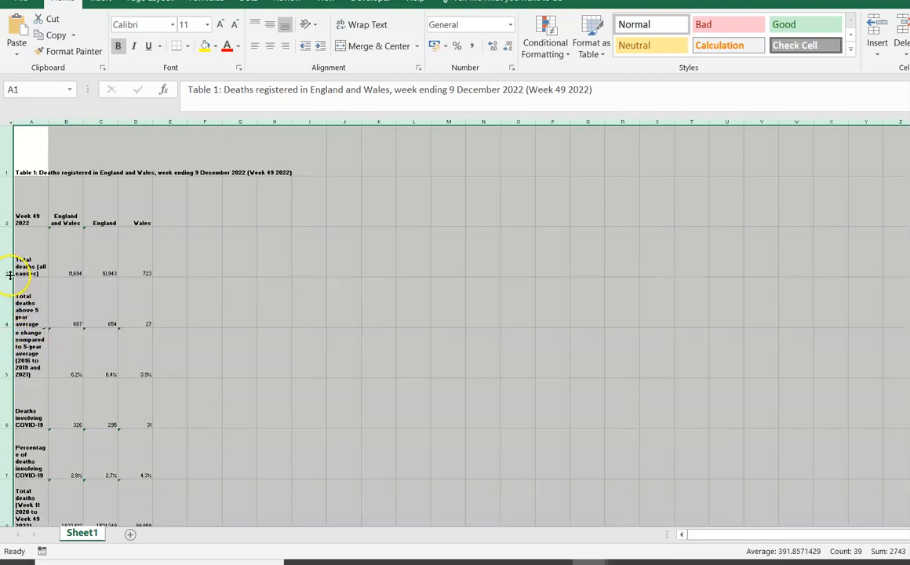
left_click(355, 333)
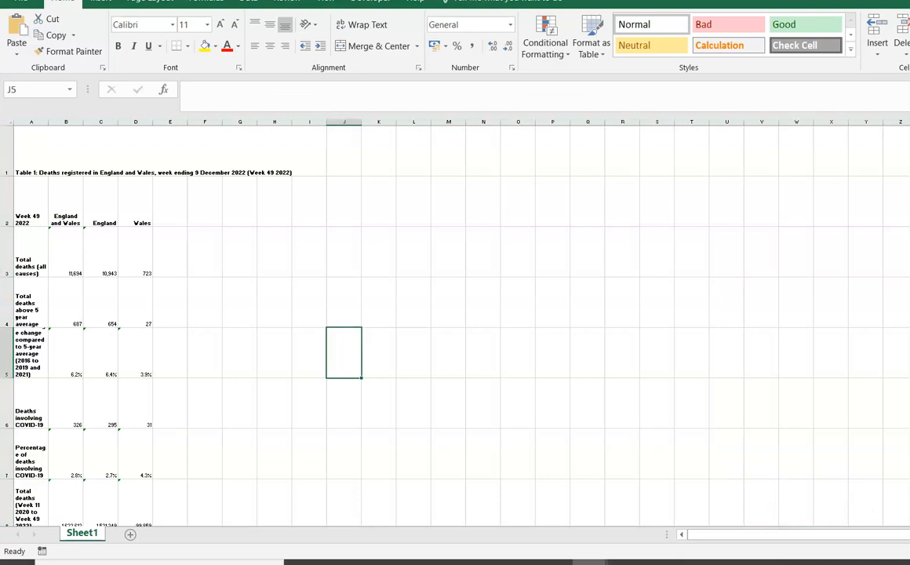
scroll(456, 321, "up", 4)
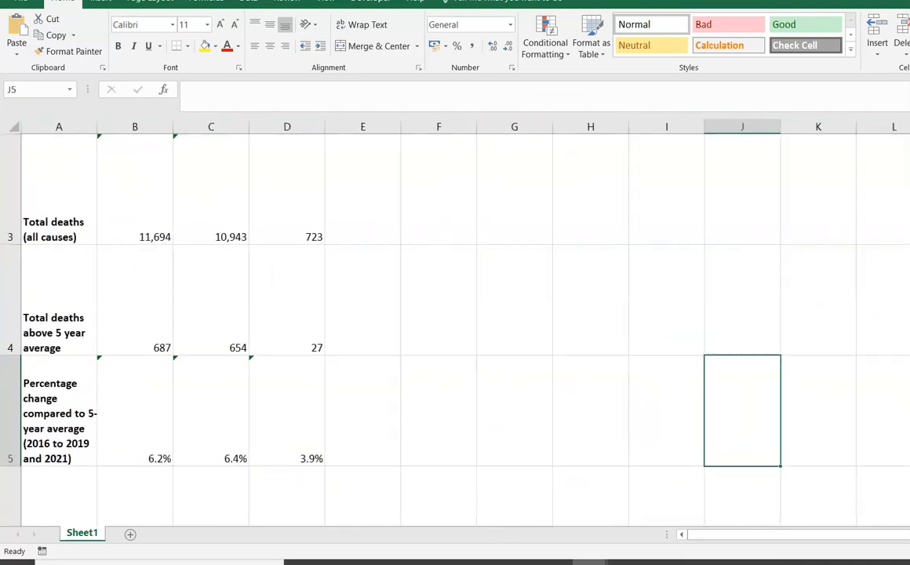
scroll(455, 322, "down", 3)
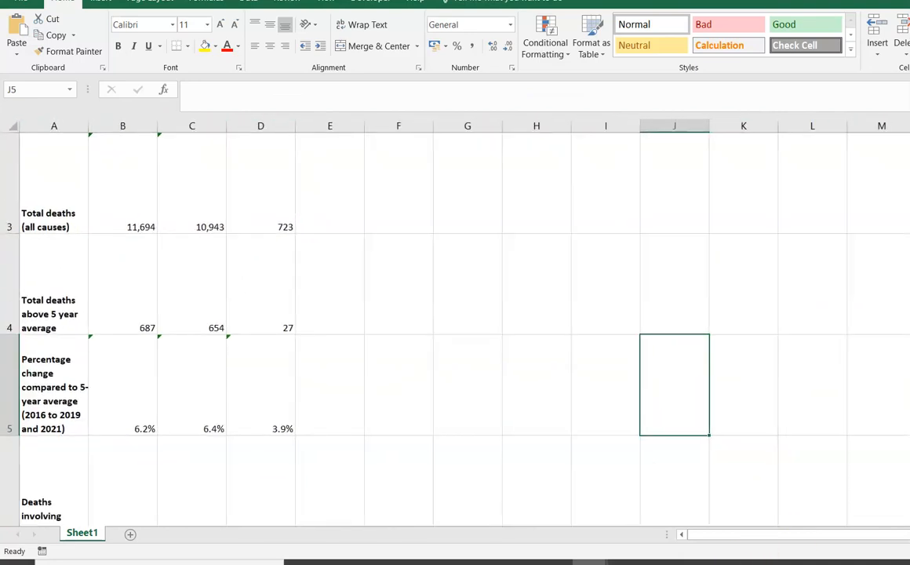
scroll(455, 322, "down", 1)
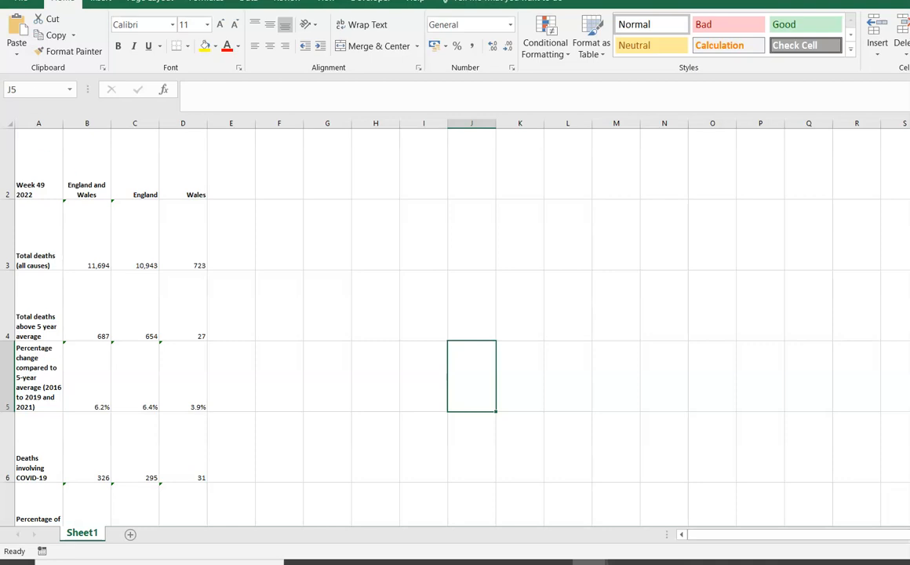
Open the recommended charts for the data in A3:D10
left_click(517, 561)
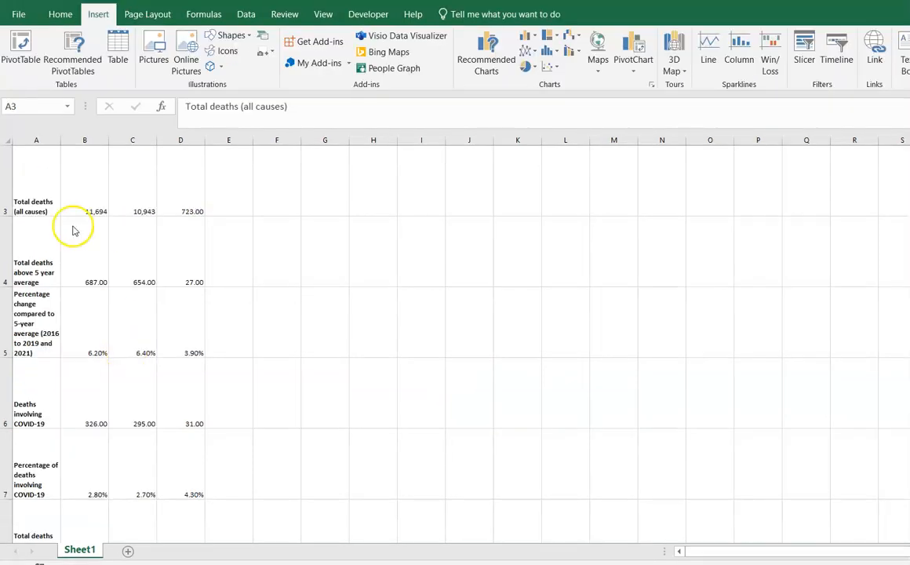
left_click(73, 226)
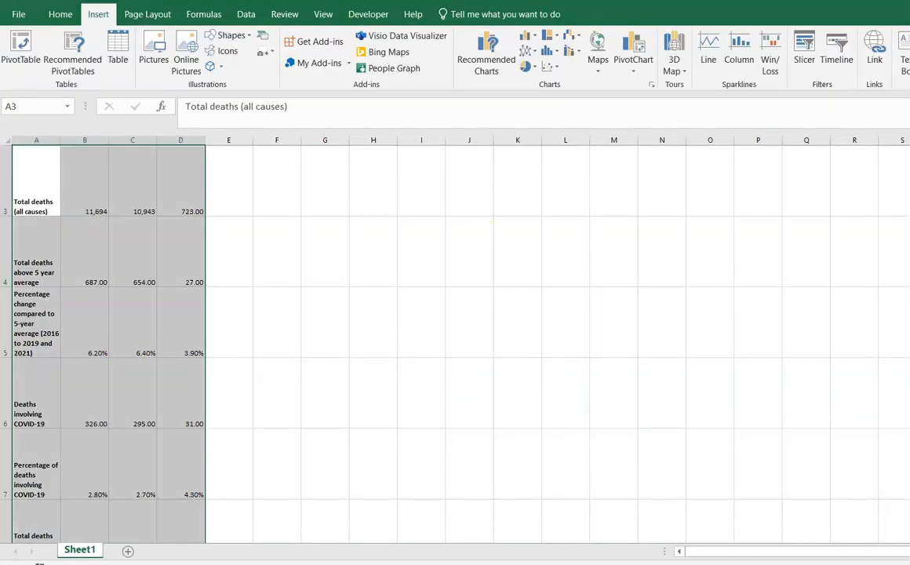
scroll(393, 338, "up", 1)
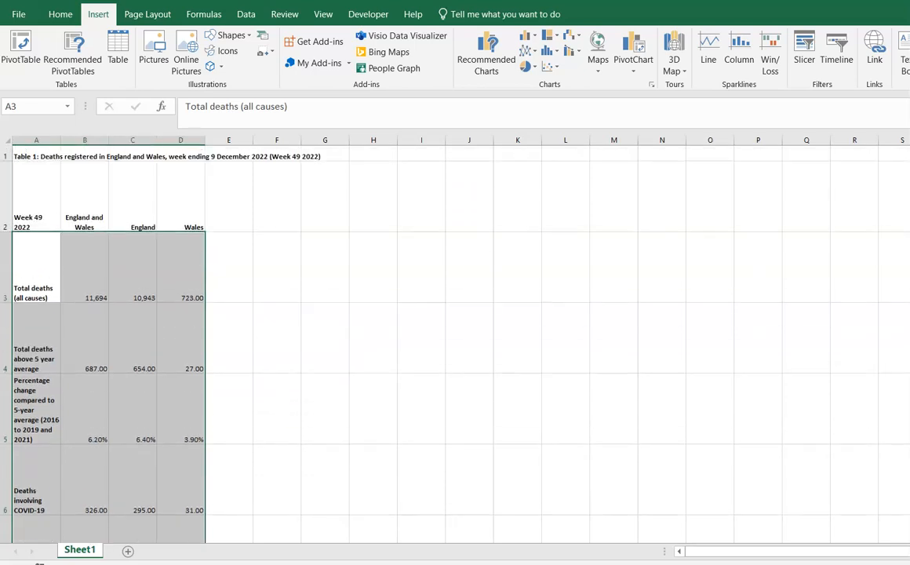
scroll(393, 337, "down", 3)
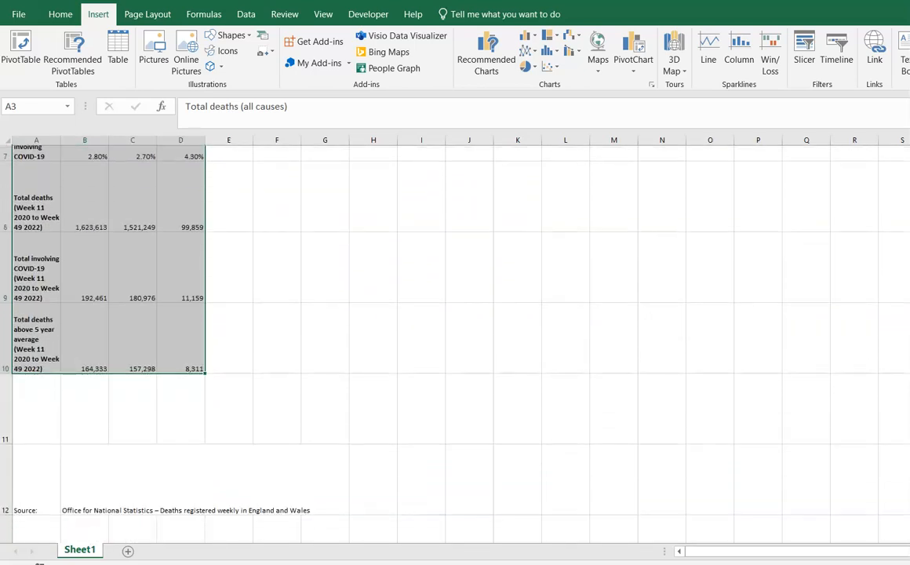
scroll(392, 337, "up", 2)
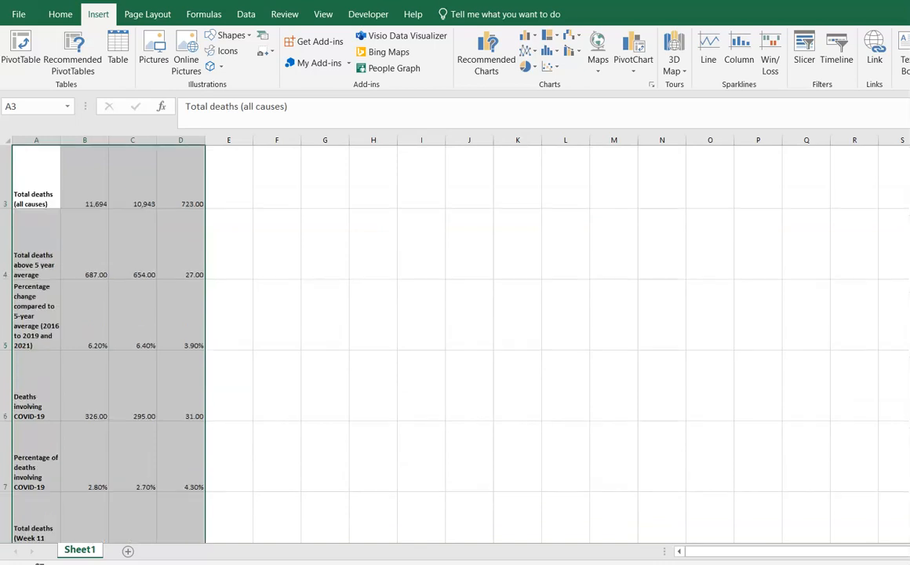
left_click(487, 51)
left_click_drag(517, 88, 462, 91)
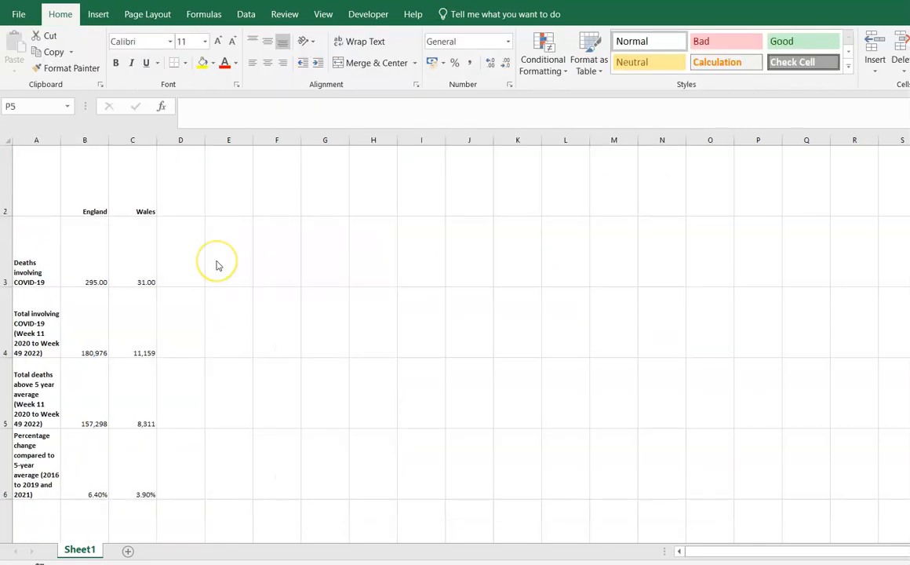
Insert a clustered column chart of A3:C5 with England and Wales as series, and place it enlarged beside the data
left_click(37, 248)
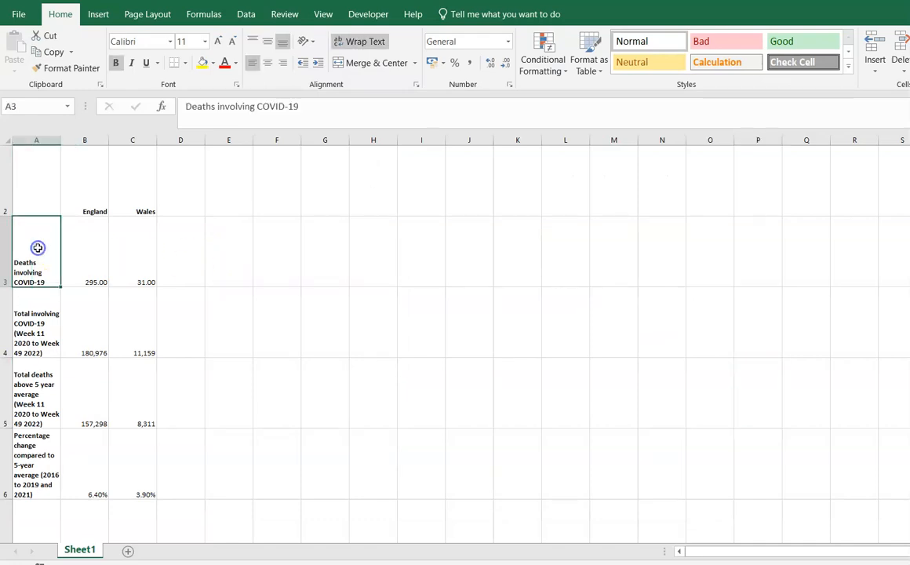
left_click_drag(37, 248, 141, 408)
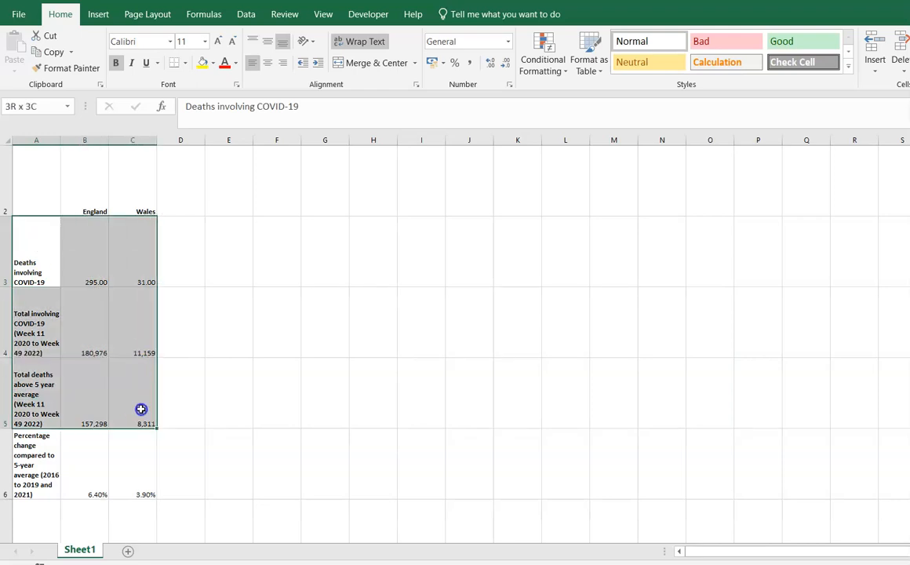
left_click(98, 14)
left_click(487, 60)
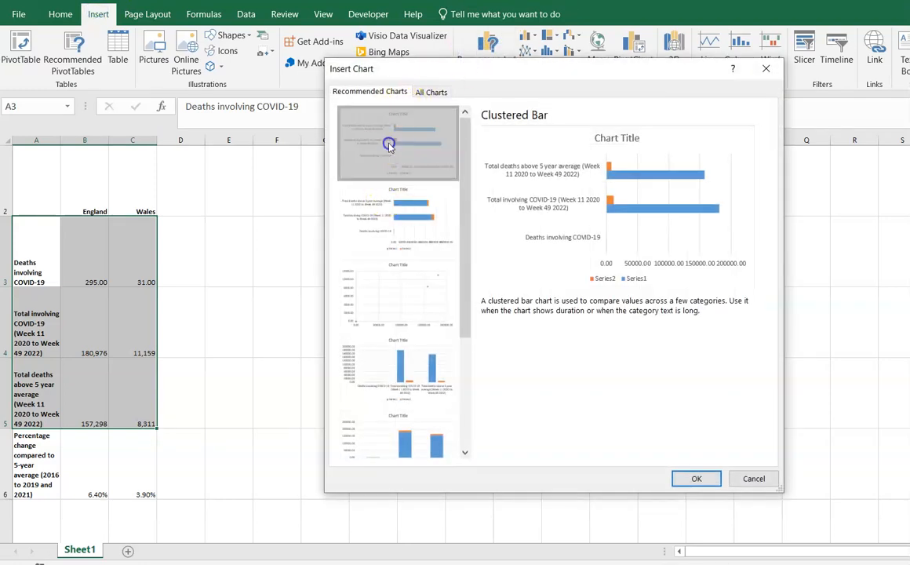
left_click(430, 92)
mouse_move(482, 219)
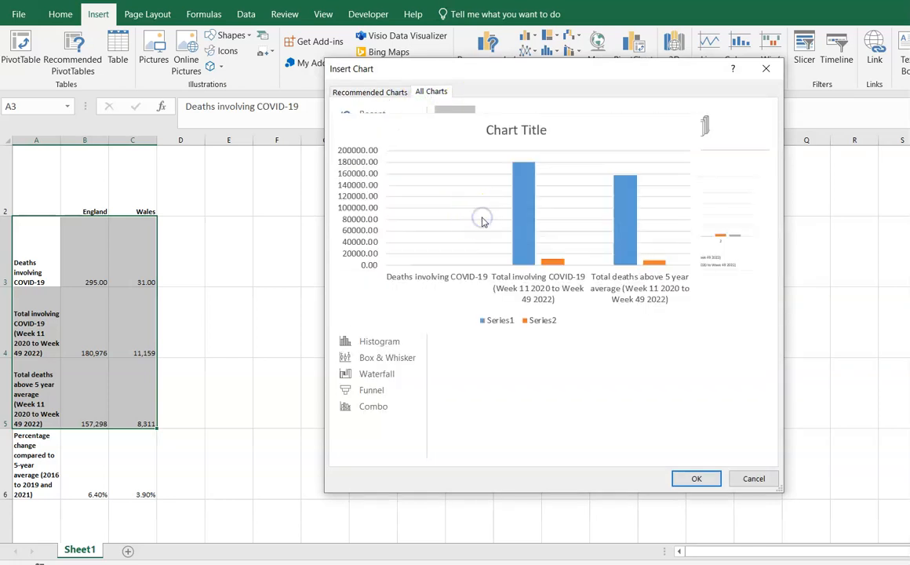
left_click(696, 479)
left_click_drag(489, 284, 321, 208)
left_click_drag(503, 339, 734, 463)
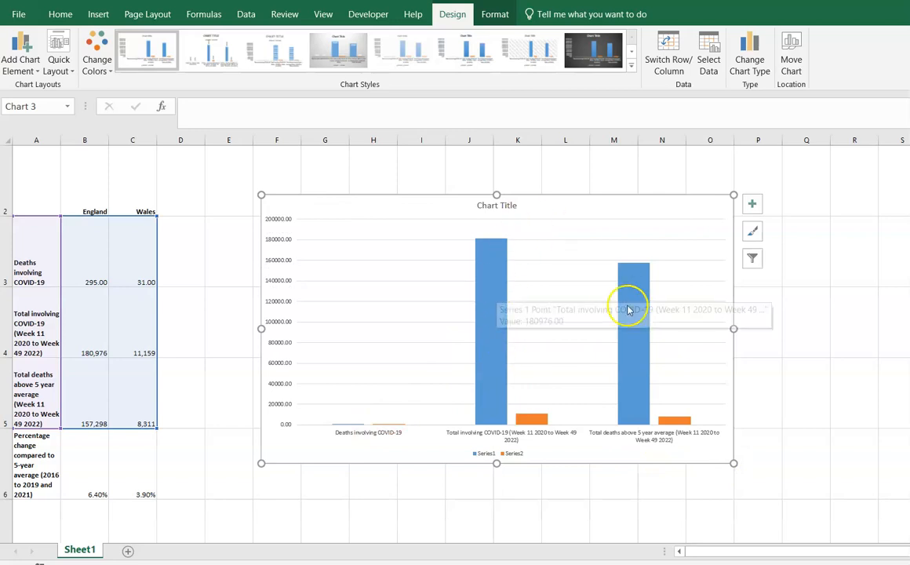
Add a data table below the chart's plot area, leaving data labels off
left_click(752, 206)
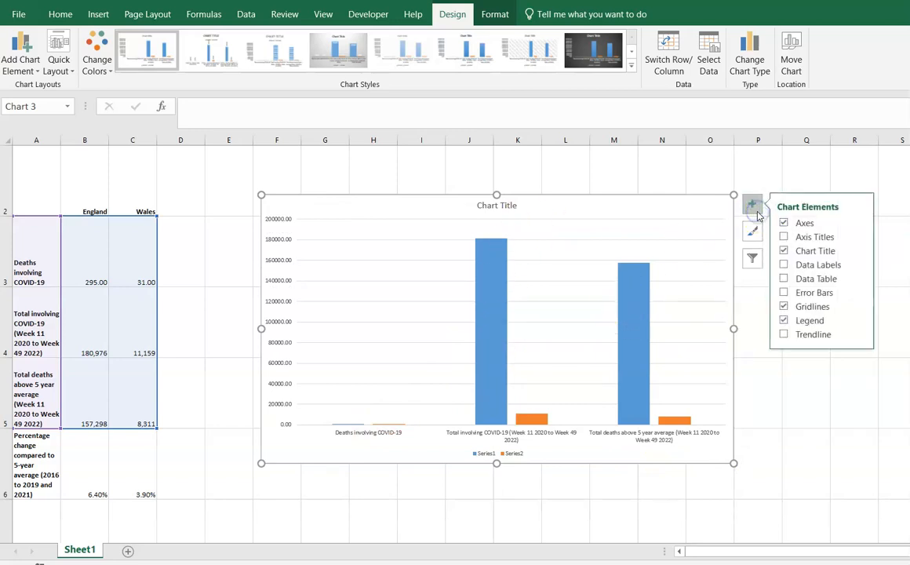
left_click(784, 265)
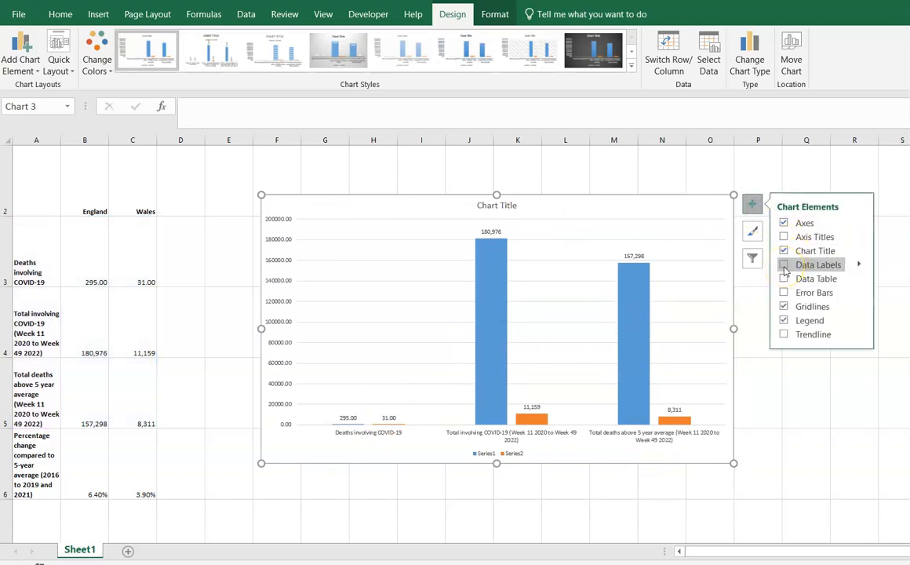
left_click(785, 280)
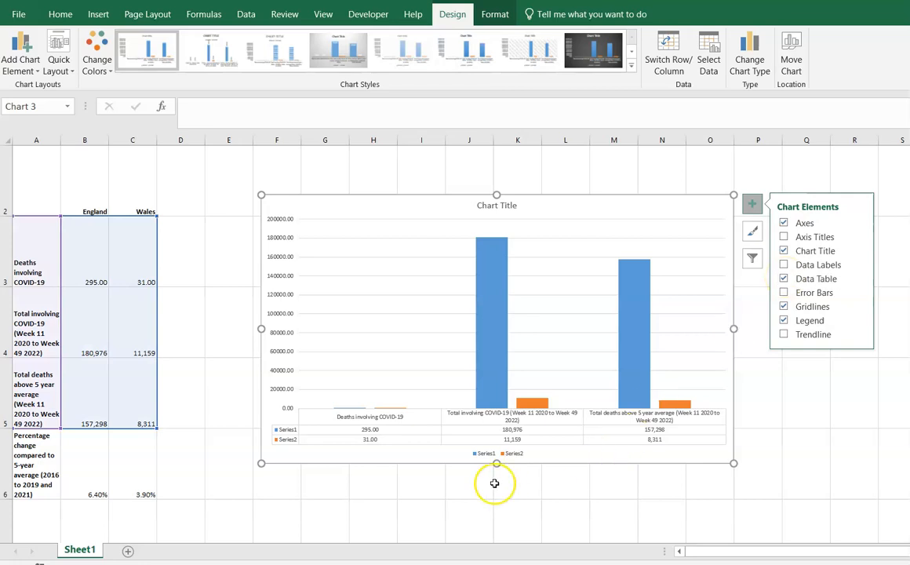
Rename the chart's first data series as England in the chart's data source
left_click(487, 457)
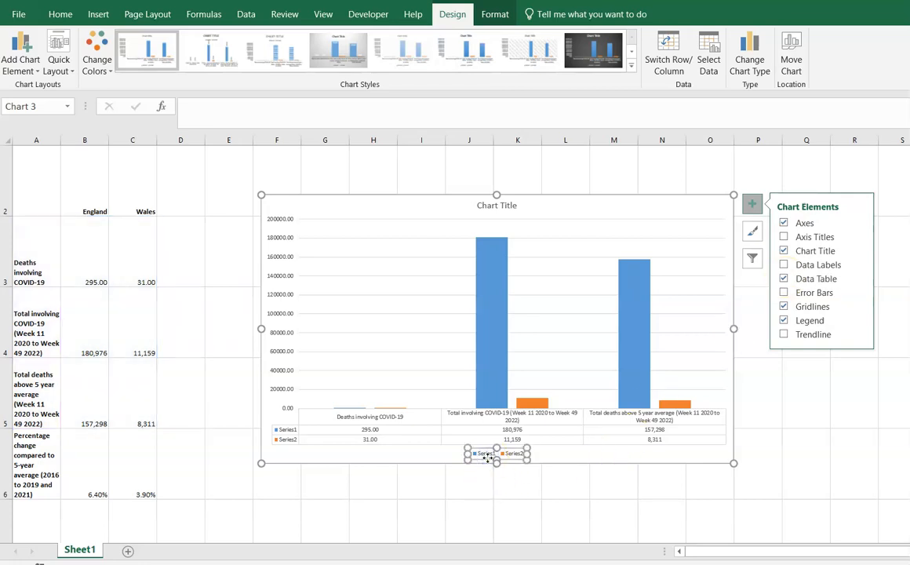
right_click(488, 457)
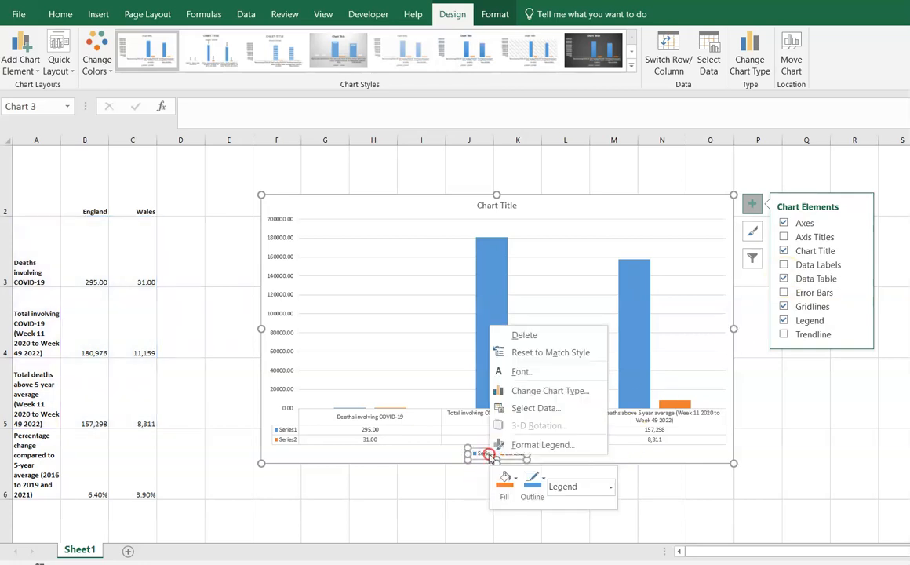
left_click(532, 408)
left_click_drag(364, 165, 392, 129)
left_click(327, 232)
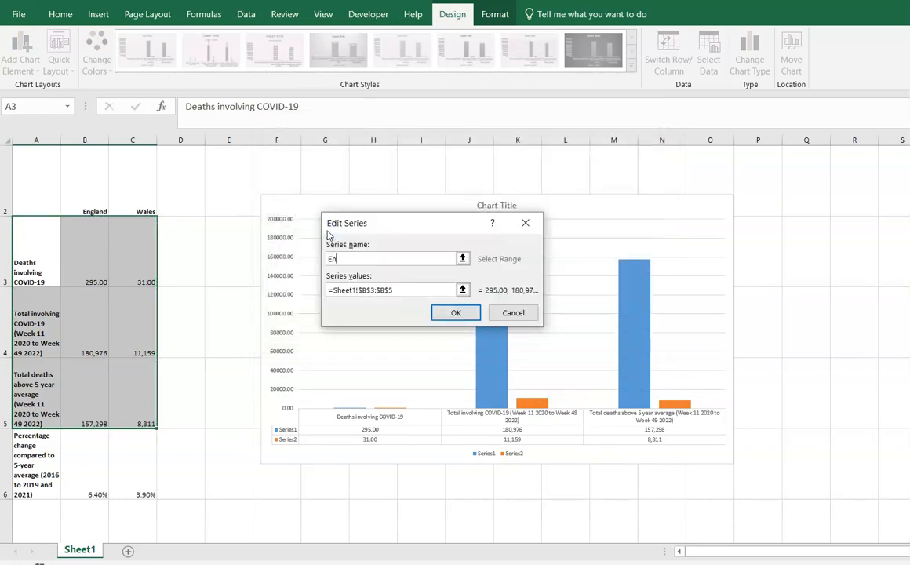
left_click(456, 312)
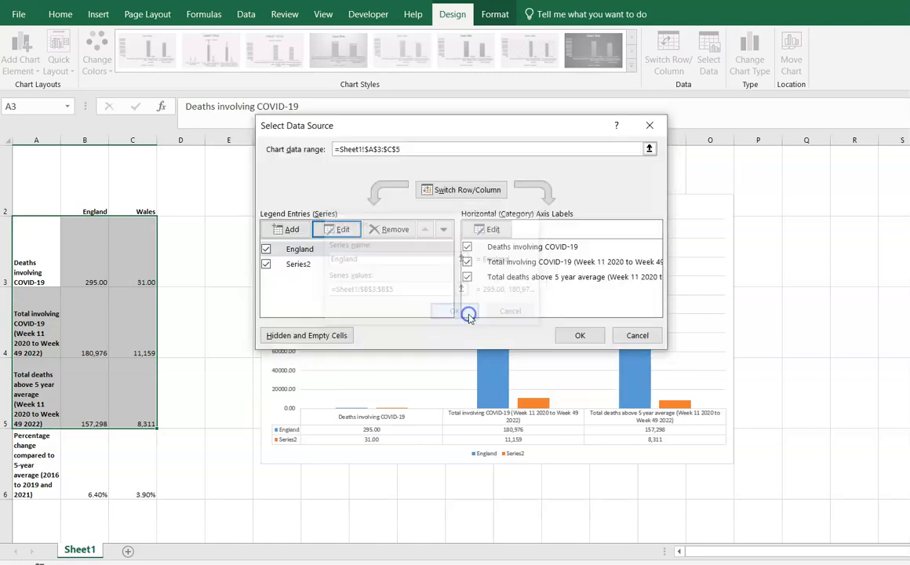
Rename the chart's second data series as Wales and apply the data source changes
left_click(309, 263)
left_click(340, 230)
type("W")
left_click(457, 314)
left_click(559, 340)
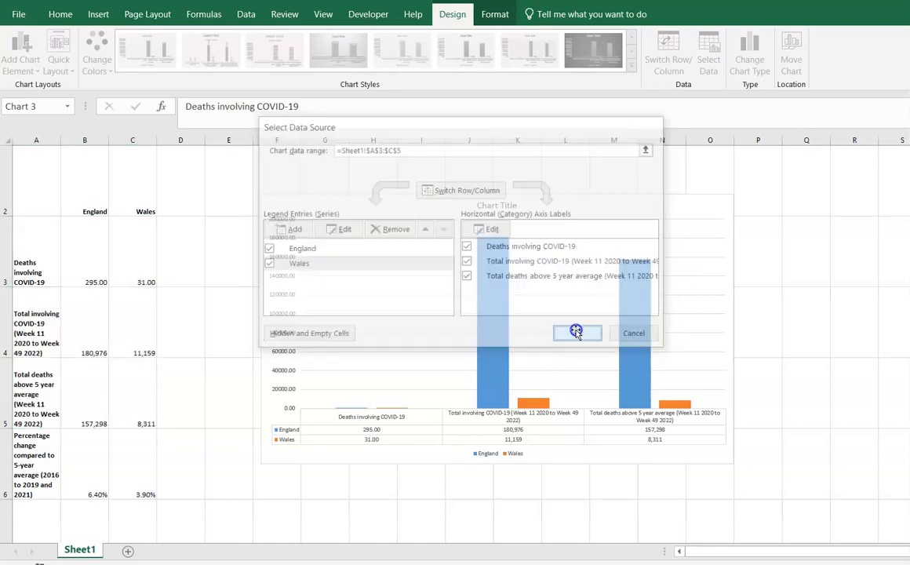
Add axis titles to the chart and shift the horizontal axis title slightly down towards the legend
left_click(751, 204)
left_click(783, 237)
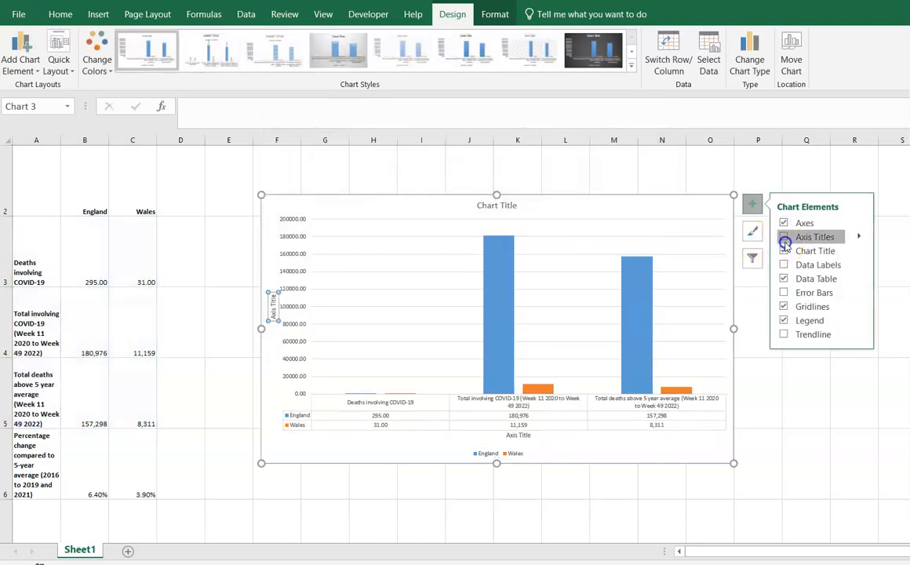
left_click(519, 436)
left_click(522, 440)
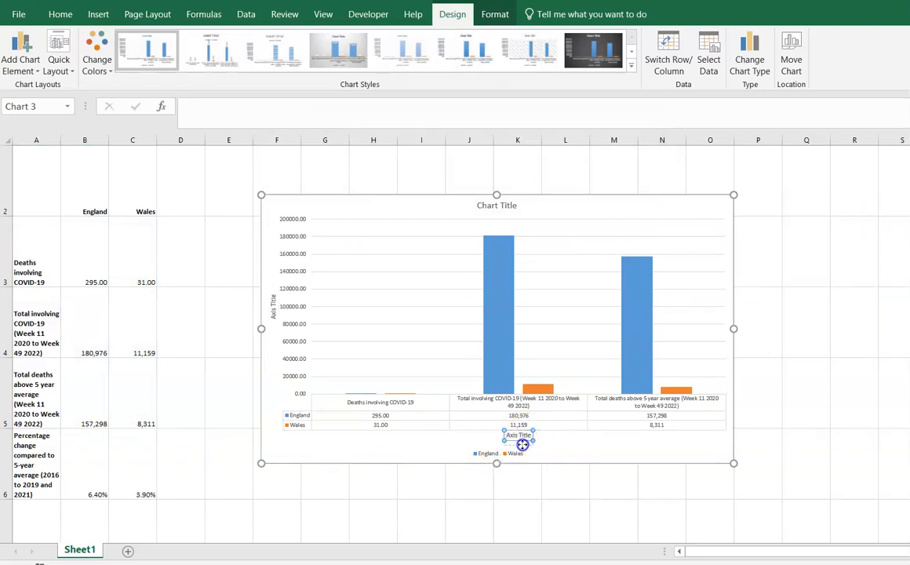
Delete the title above the chart's plot area
left_click(500, 204)
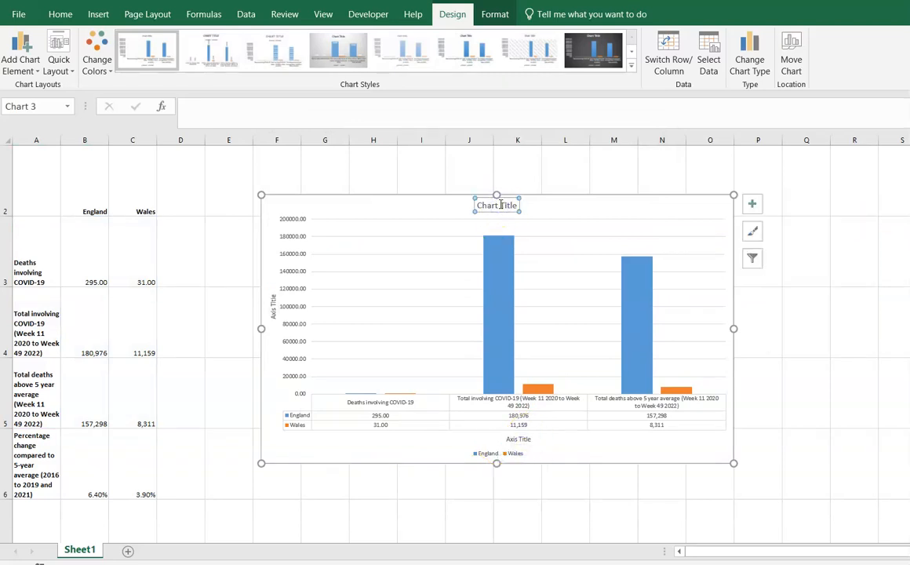
left_click_drag(516, 205, 469, 200)
left_click(488, 212)
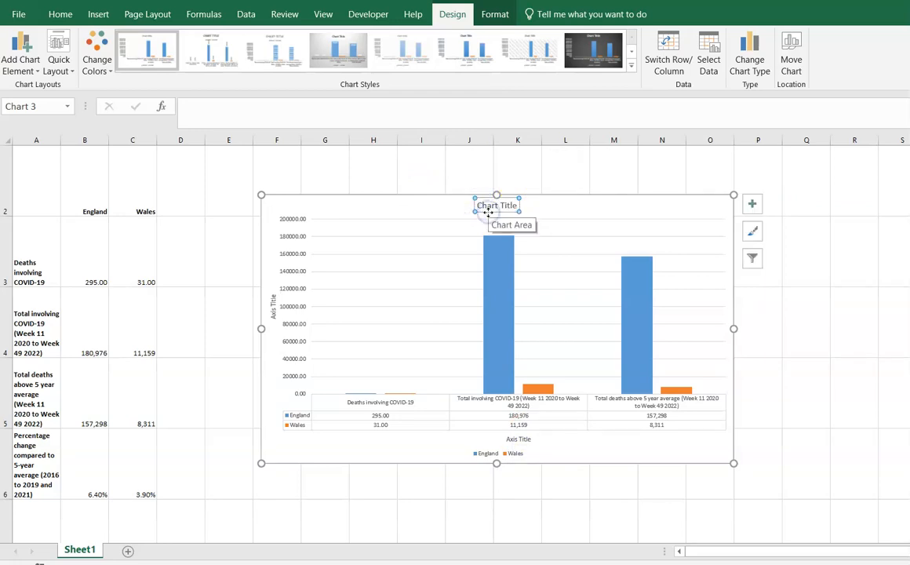
key("Delete")
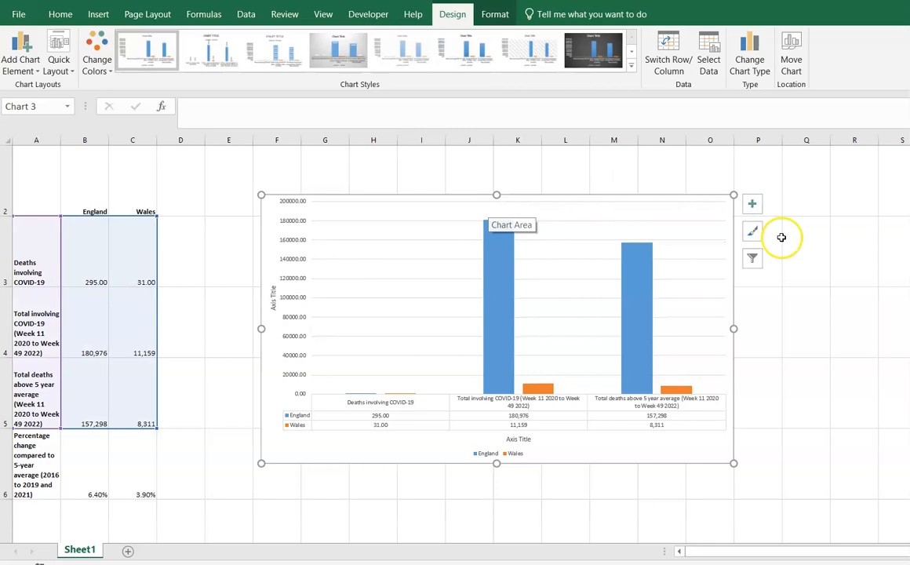
Restore the chart title through the chart elements and deselect the chart
left_click(752, 204)
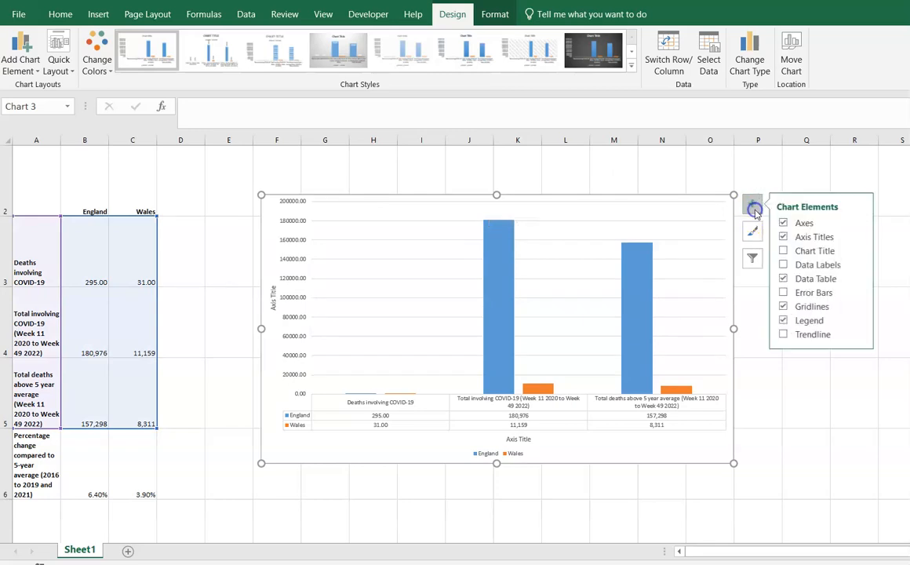
left_click(784, 250)
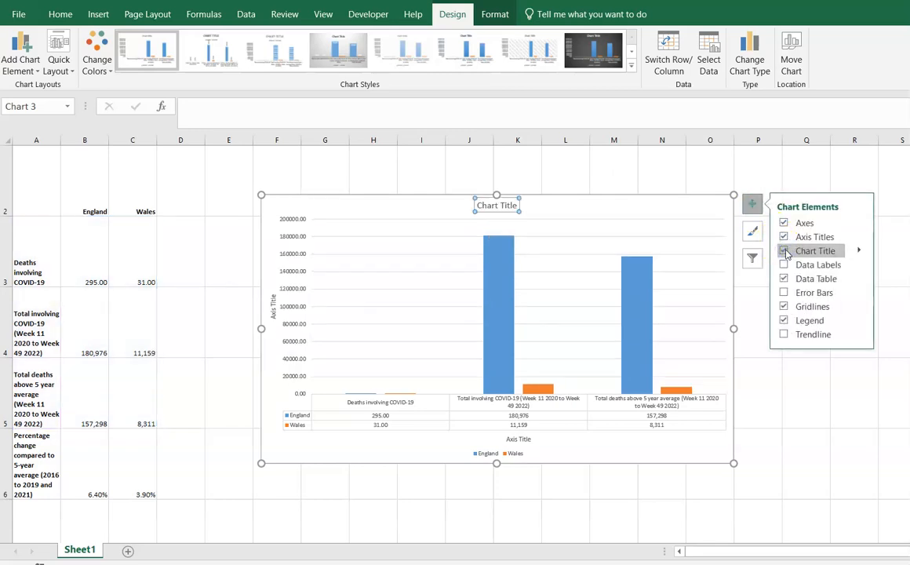
left_click(756, 179)
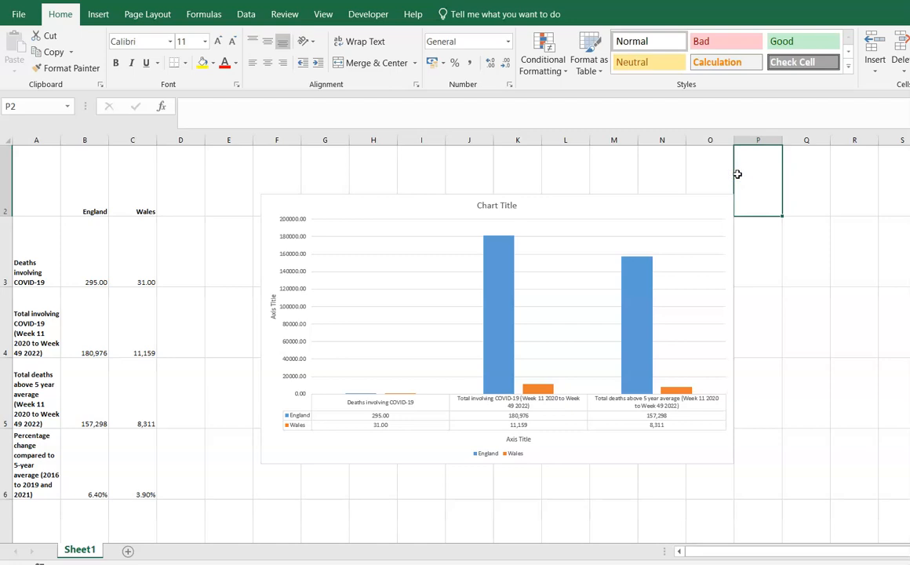